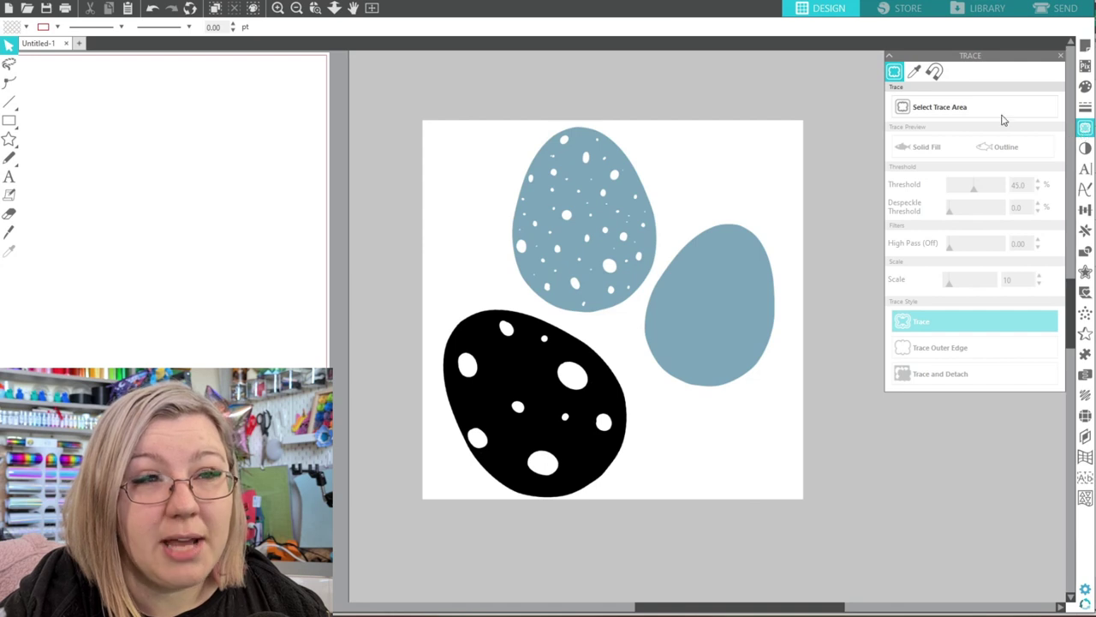
# Step: Select a trace area of about 23.5 by 23.2 cm around all three eggs and set the threshold to 63%
pyautogui.click(940, 107)
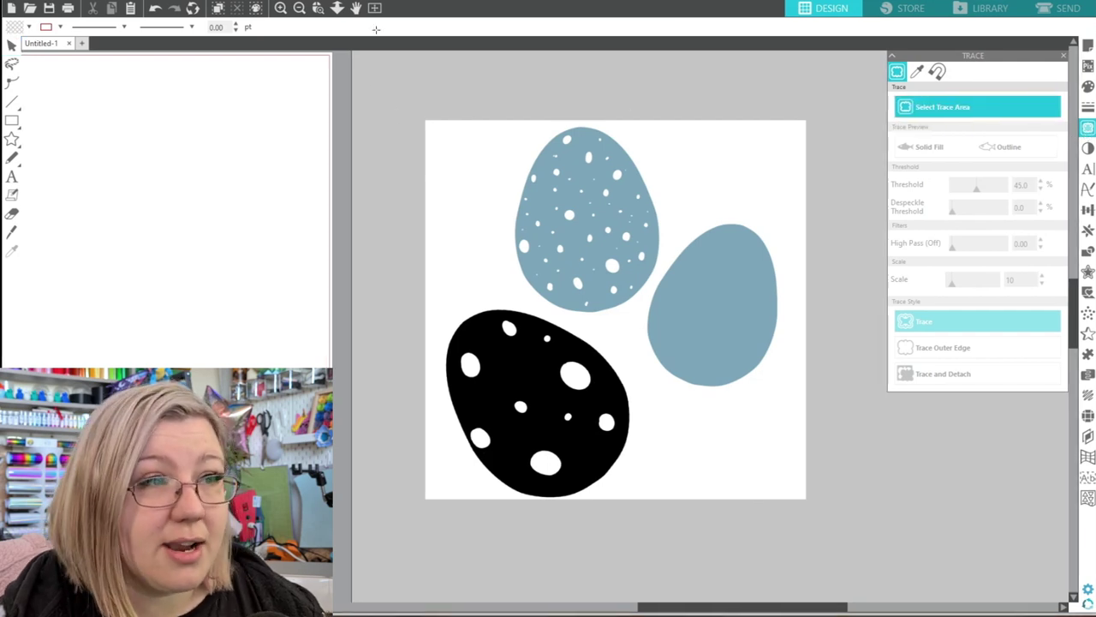
pyautogui.moveTo(390, 89); pyautogui.dragTo(844, 537)
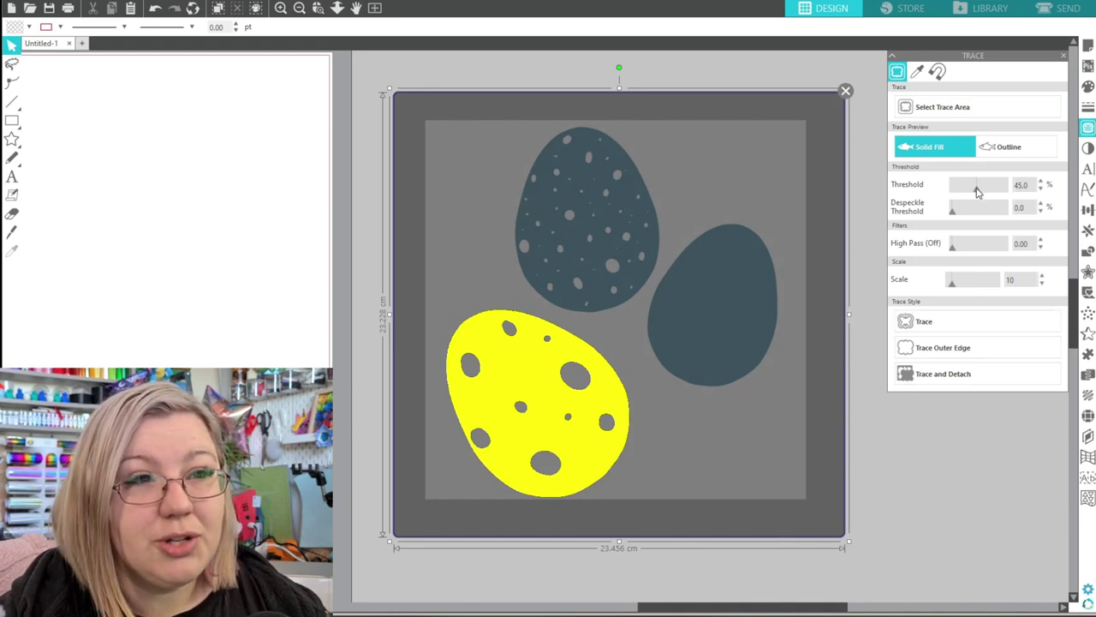
pyautogui.moveTo(979, 195); pyautogui.dragTo(985, 190)
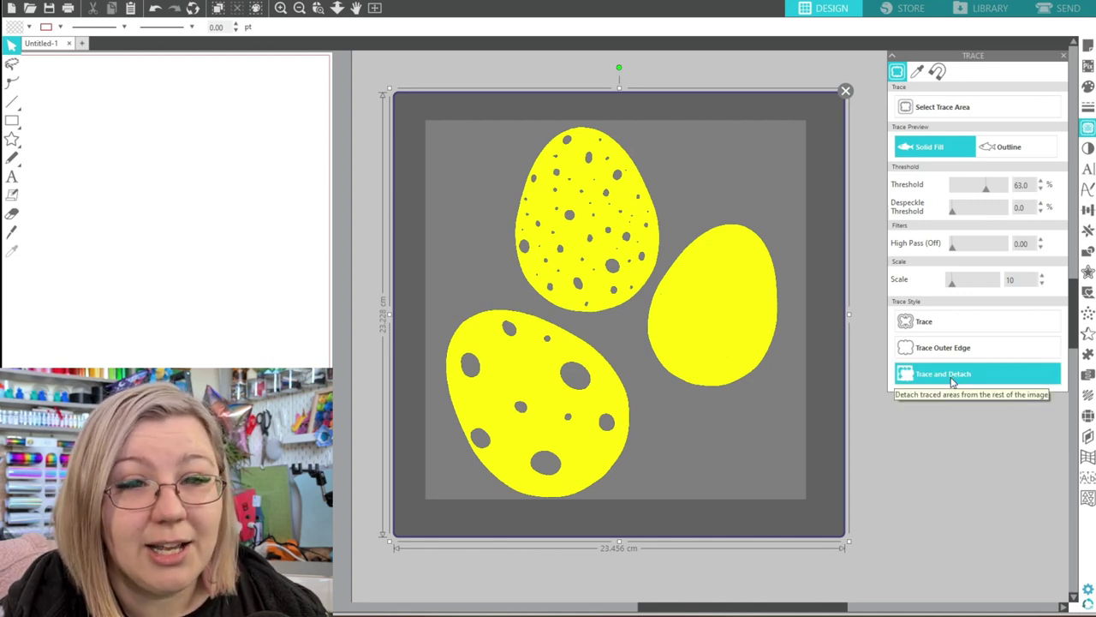
# Step: Trace and detach the eggs from their image, pull the leftover white background away and delete it
pyautogui.click(951, 382)
pyautogui.moveTo(749, 468)
pyautogui.mouseDown()
pyautogui.moveTo(876, 450)
pyautogui.moveTo(983, 543)
pyautogui.moveTo(938, 529)
pyautogui.mouseUp()
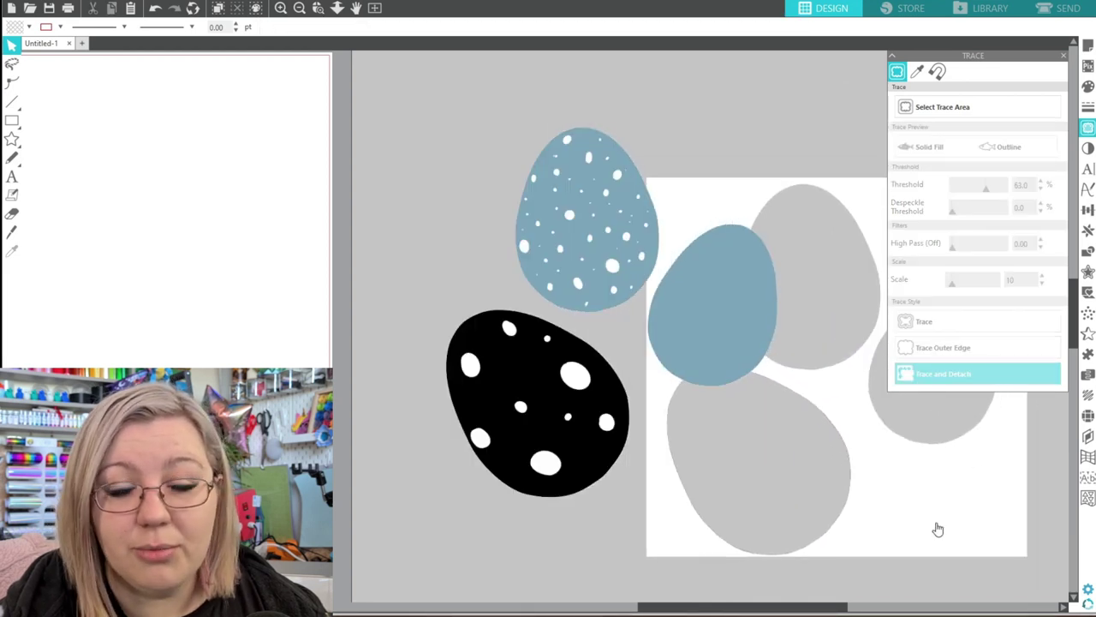
pyautogui.press('Delete')
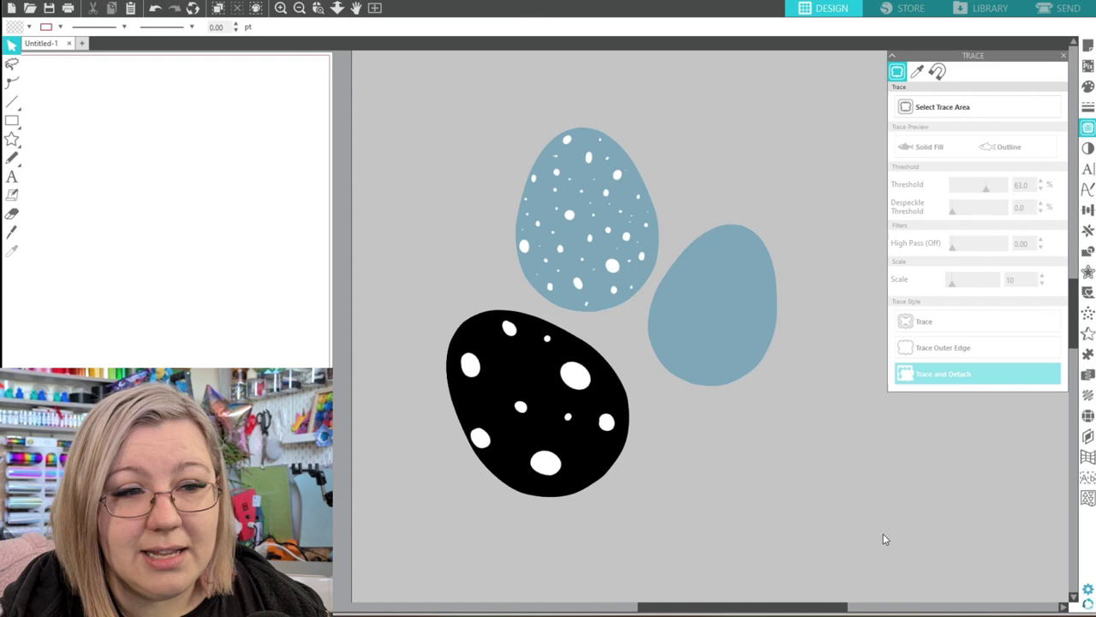
# Step: Reposition the black spotted egg below and beside the speckled egg to show that it is a separate object
pyautogui.moveTo(770, 610); pyautogui.dragTo(790, 611)
pyautogui.moveTo(545, 479); pyautogui.dragTo(508, 504)
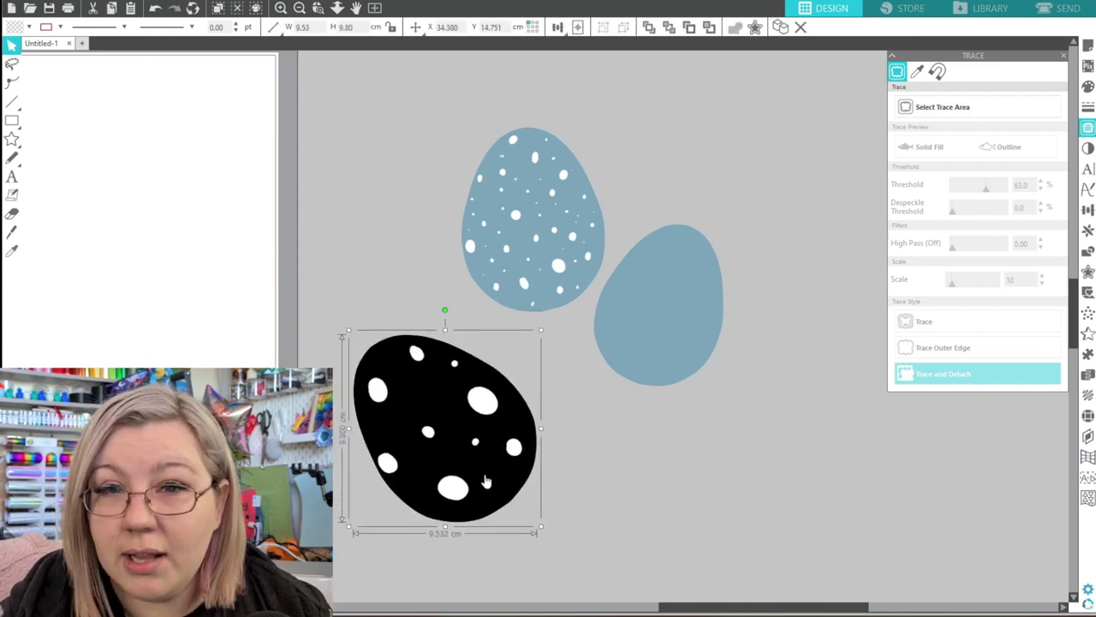
pyautogui.moveTo(467, 460); pyautogui.dragTo(479, 438)
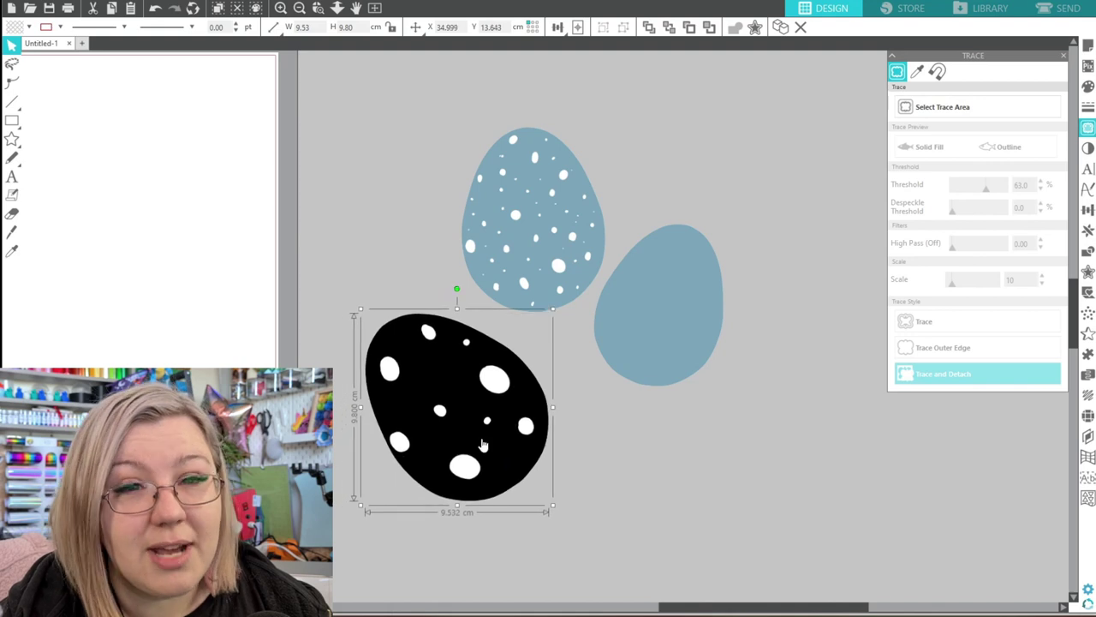
# Step: Trace all three detached eggs and their spots as cut lines with a threshold of 62%
pyautogui.click(945, 112)
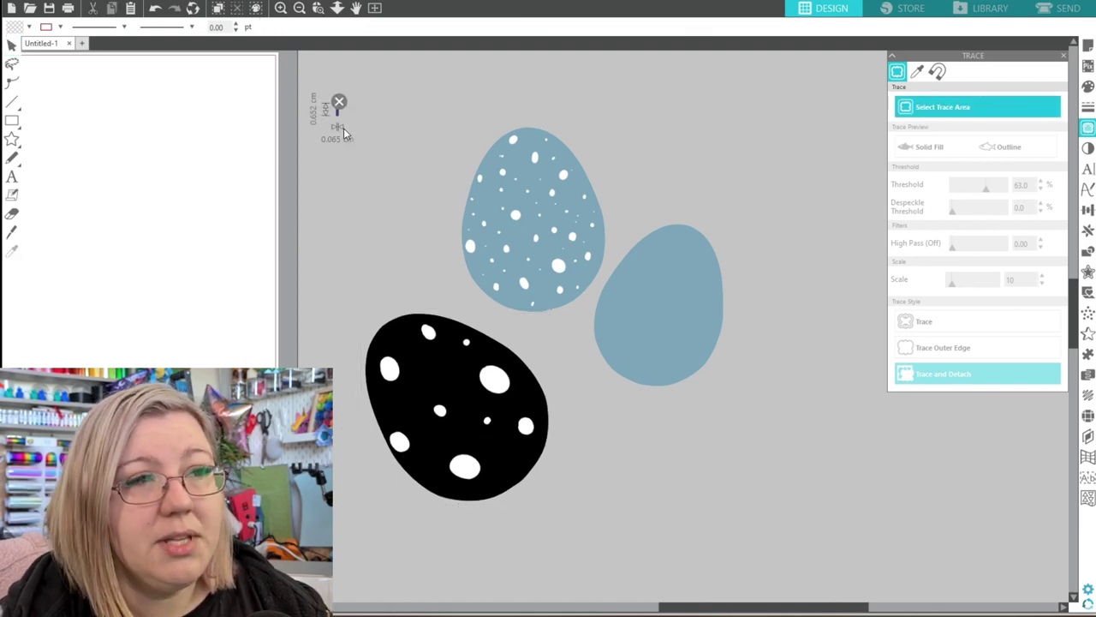
pyautogui.moveTo(343, 128)
pyautogui.mouseDown()
pyautogui.moveTo(779, 512)
pyautogui.moveTo(791, 548)
pyautogui.mouseUp()
pyautogui.moveTo(985, 188); pyautogui.dragTo(986, 188)
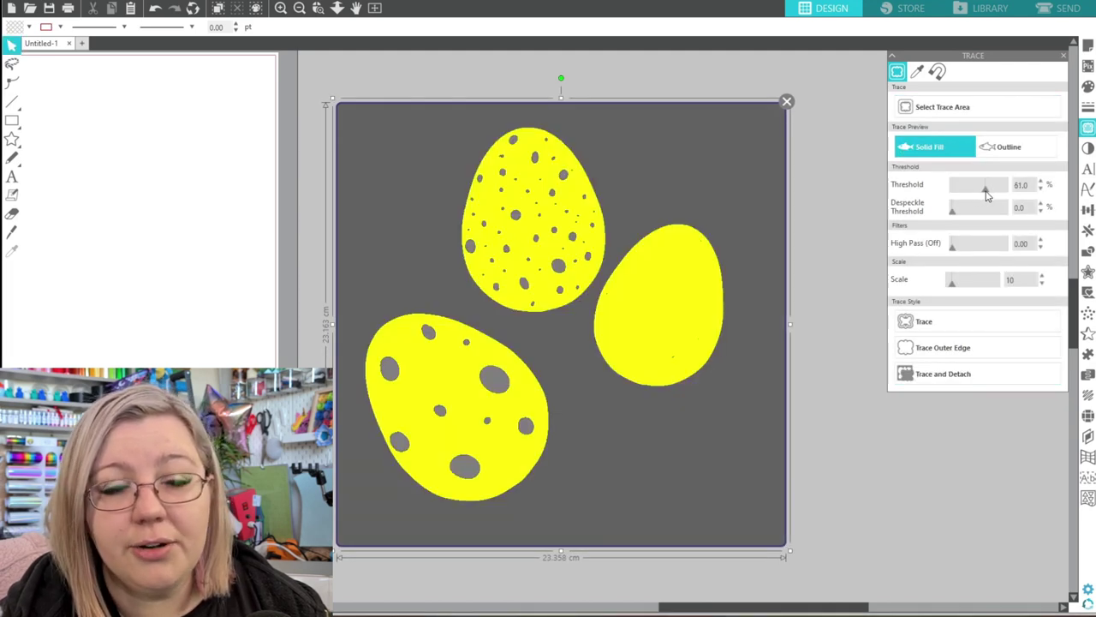
pyautogui.click(969, 328)
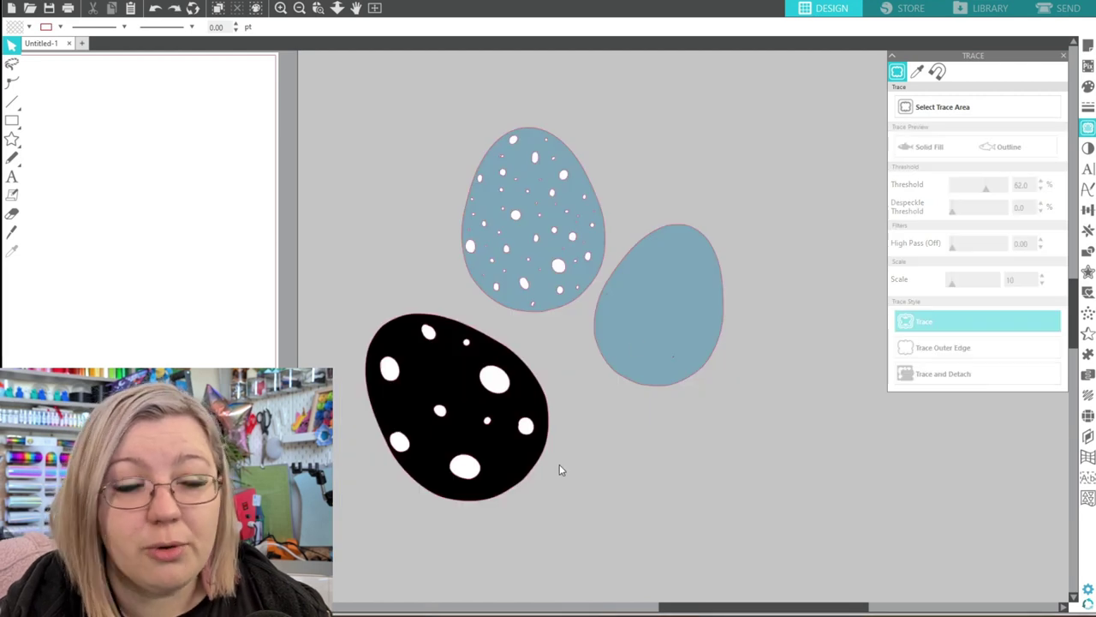
pyautogui.click(458, 429)
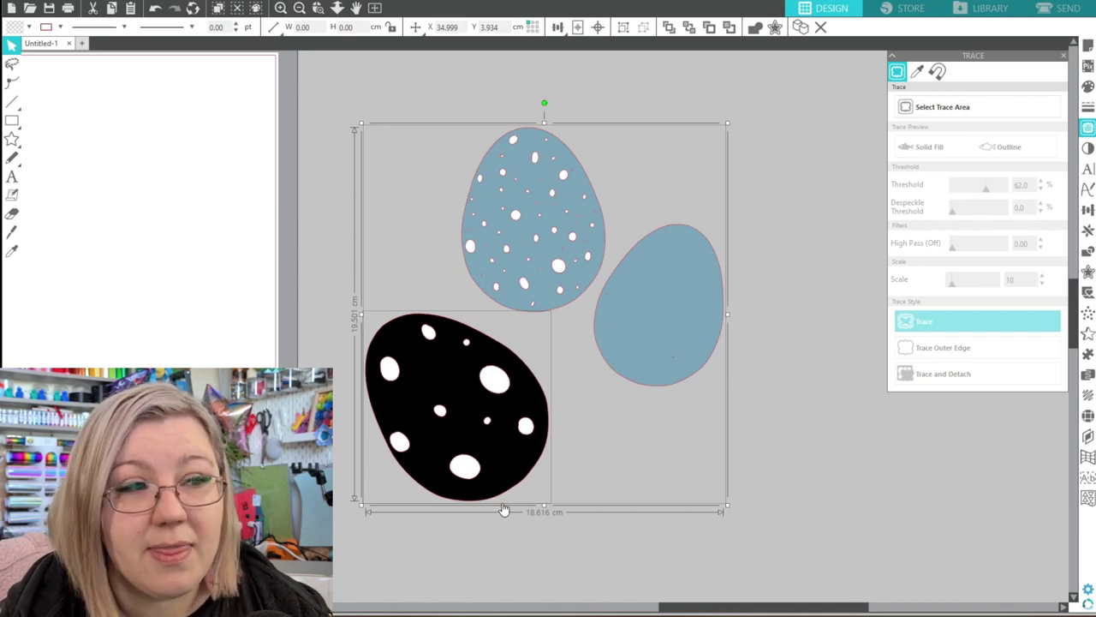
pyautogui.click(886, 472)
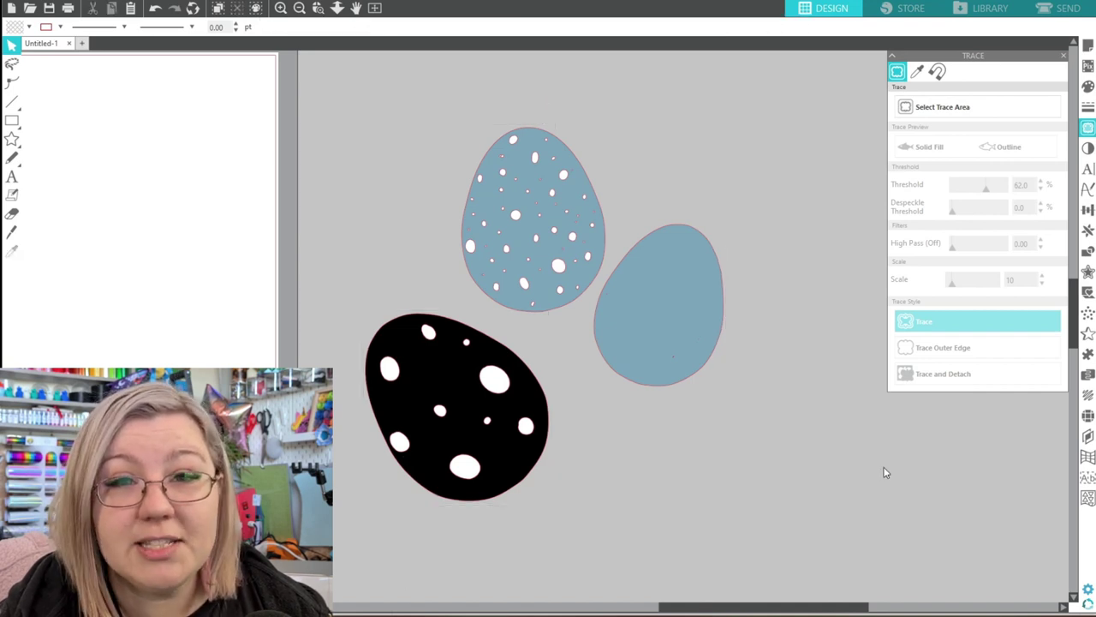
# Step: Place the oryx photo over the page and enlarge it to about 56.9 by 38 cm
pyautogui.moveTo(1095, 397); pyautogui.dragTo(788, 609)
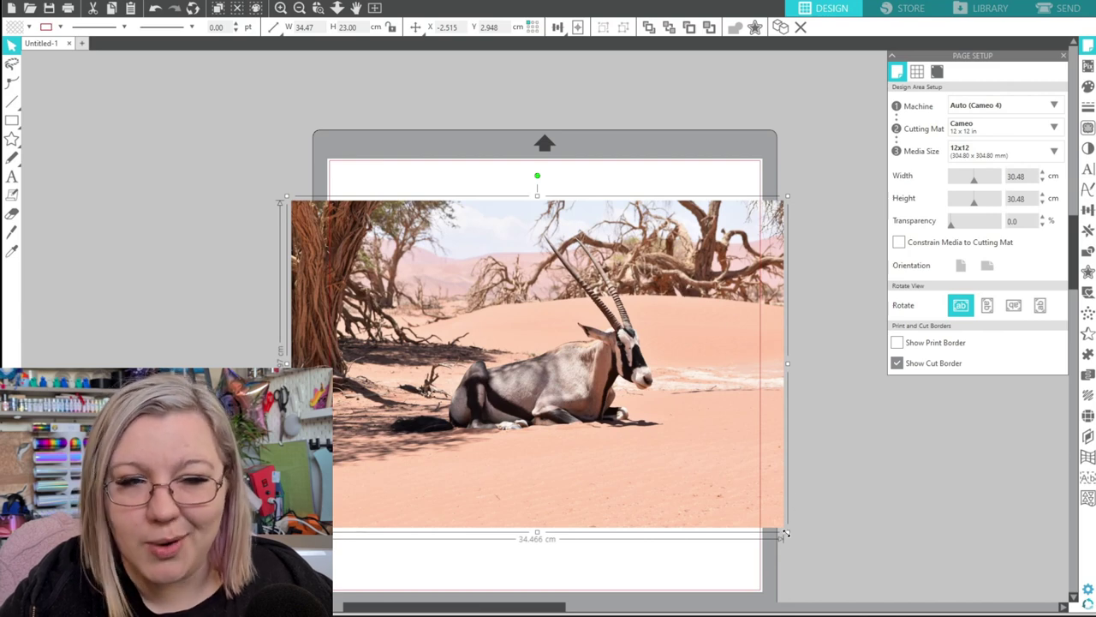
pyautogui.moveTo(785, 532); pyautogui.dragTo(1074, 600)
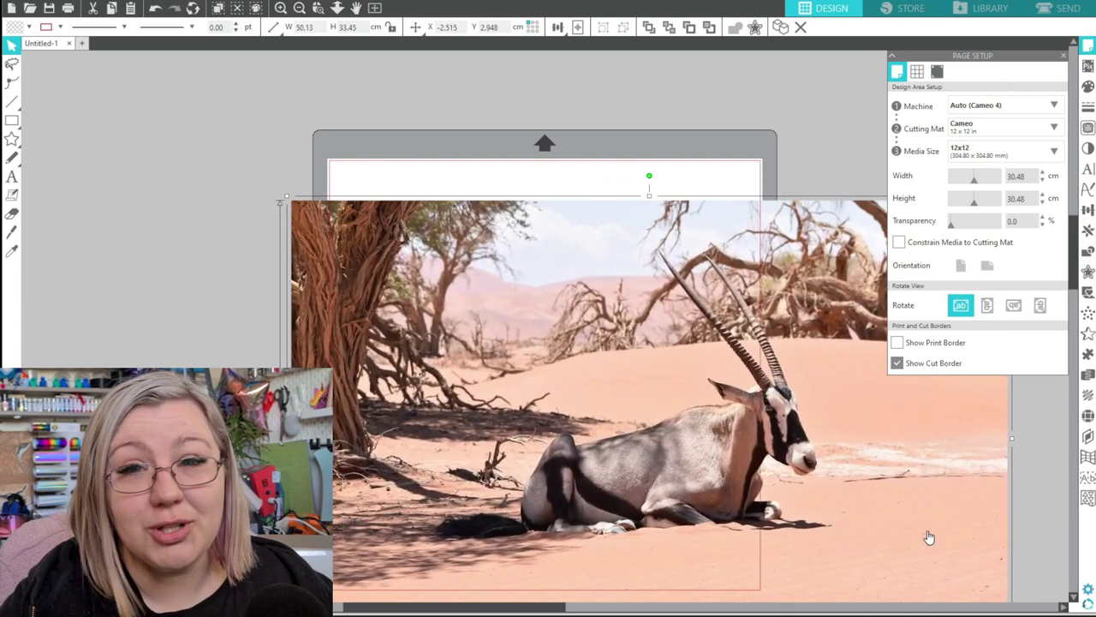
pyautogui.moveTo(930, 537); pyautogui.dragTo(783, 455)
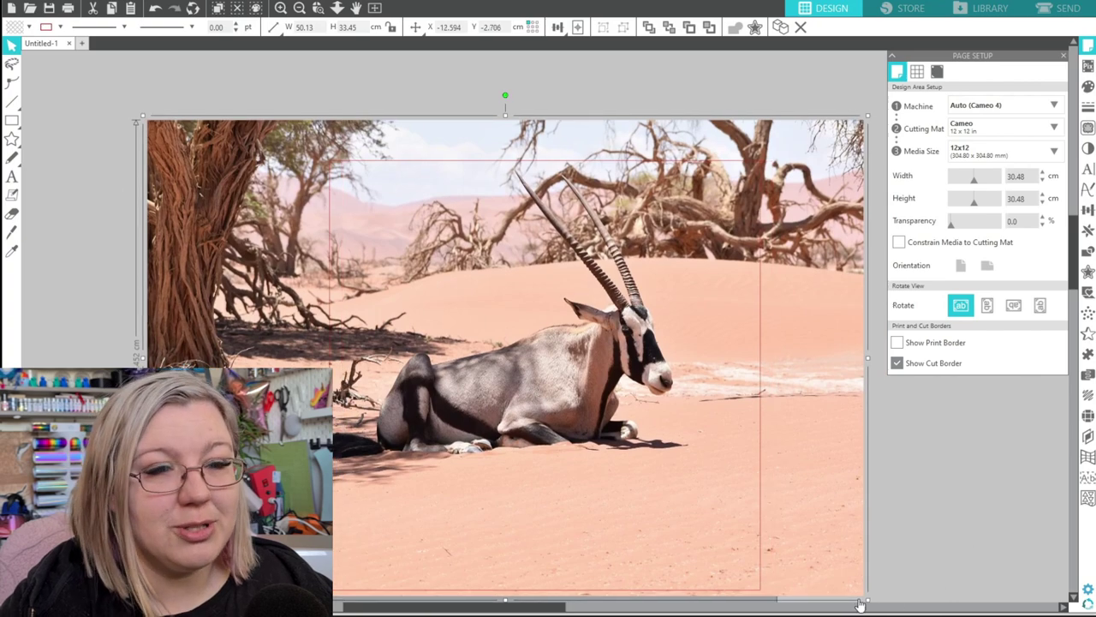
pyautogui.moveTo(860, 604); pyautogui.dragTo(960, 603)
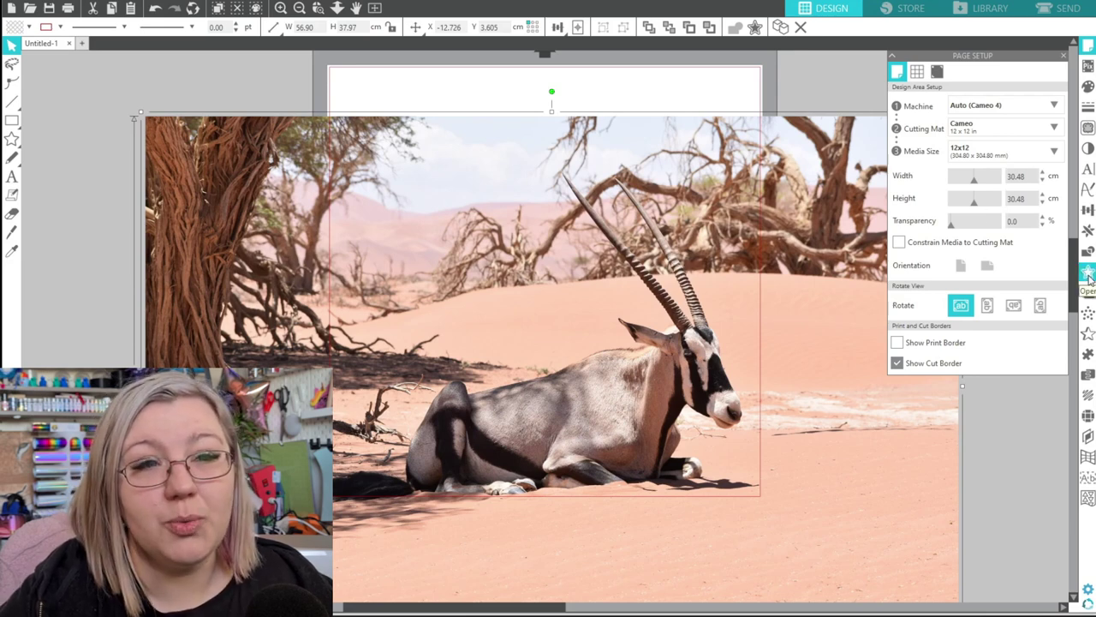
# Step: Start a Magnet Trace on the photo at the front edge of the oryx's nose
pyautogui.click(1087, 129)
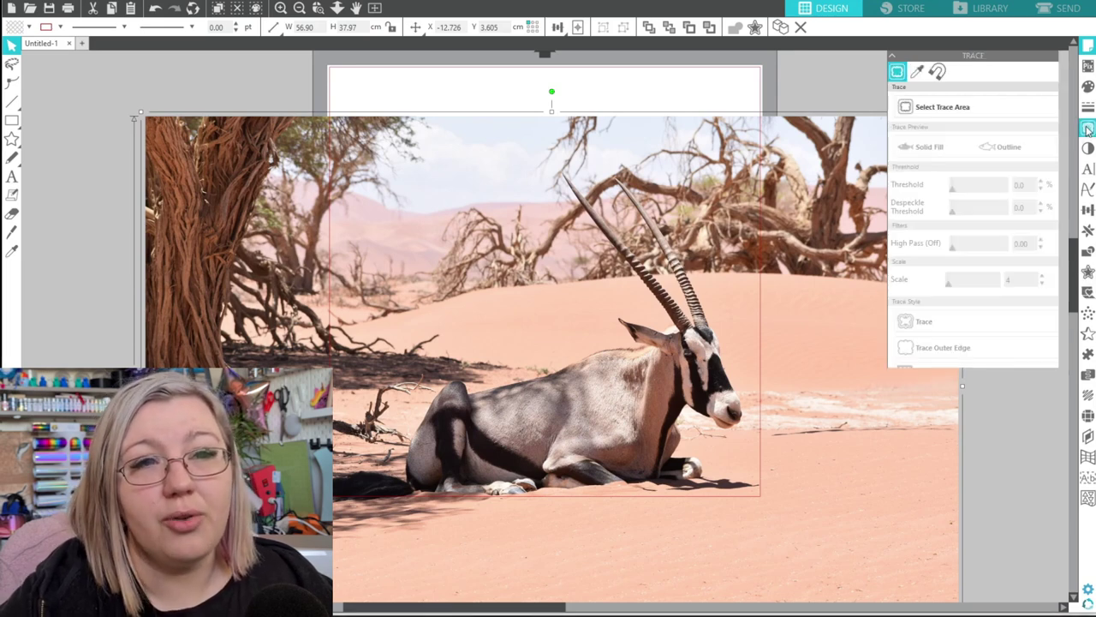
pyautogui.click(937, 76)
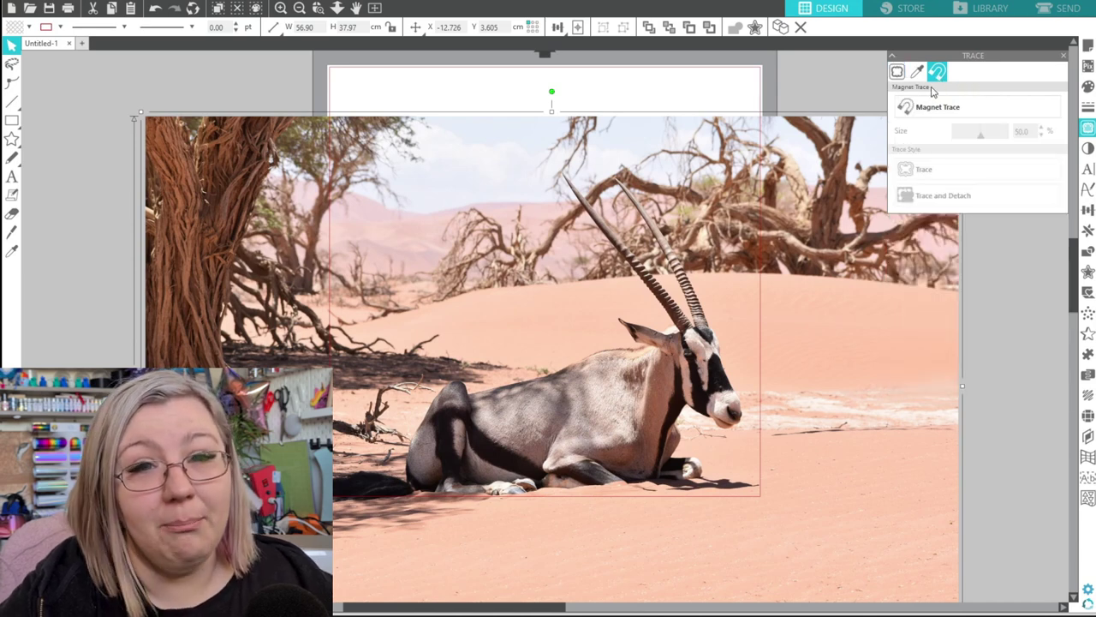
pyautogui.click(923, 105)
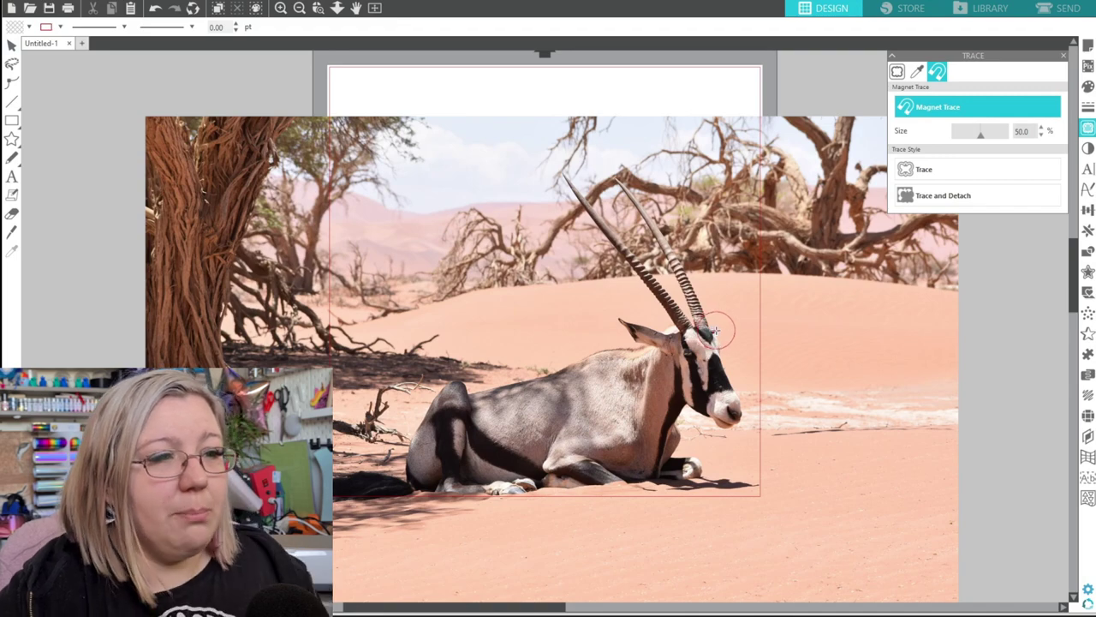
pyautogui.click(714, 329)
pyautogui.scroll(2, 720, 329)
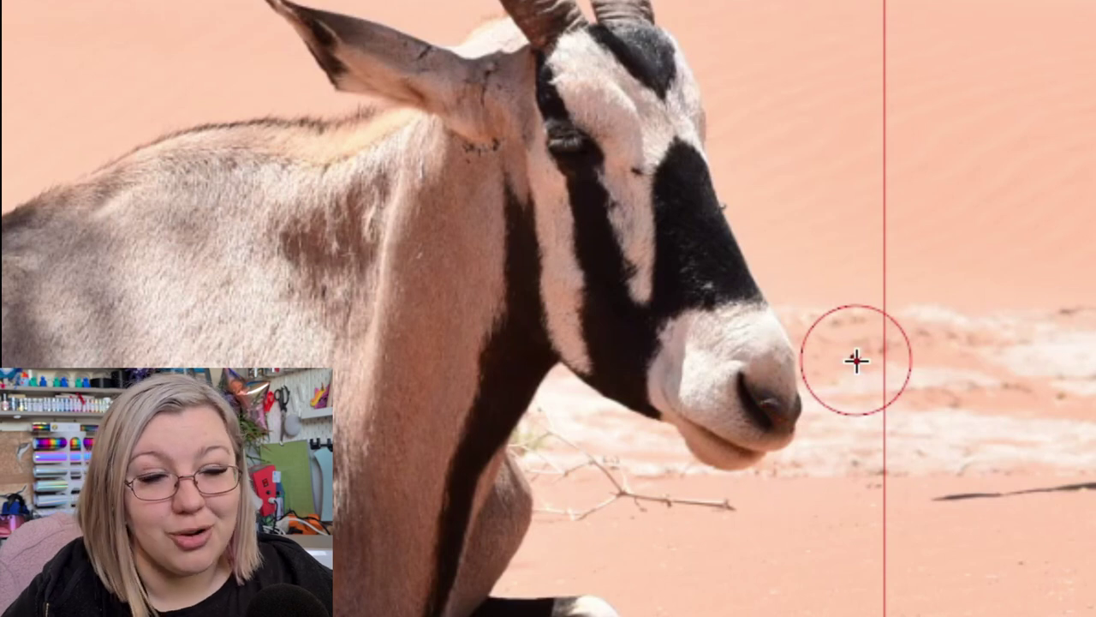
pyautogui.click(816, 399)
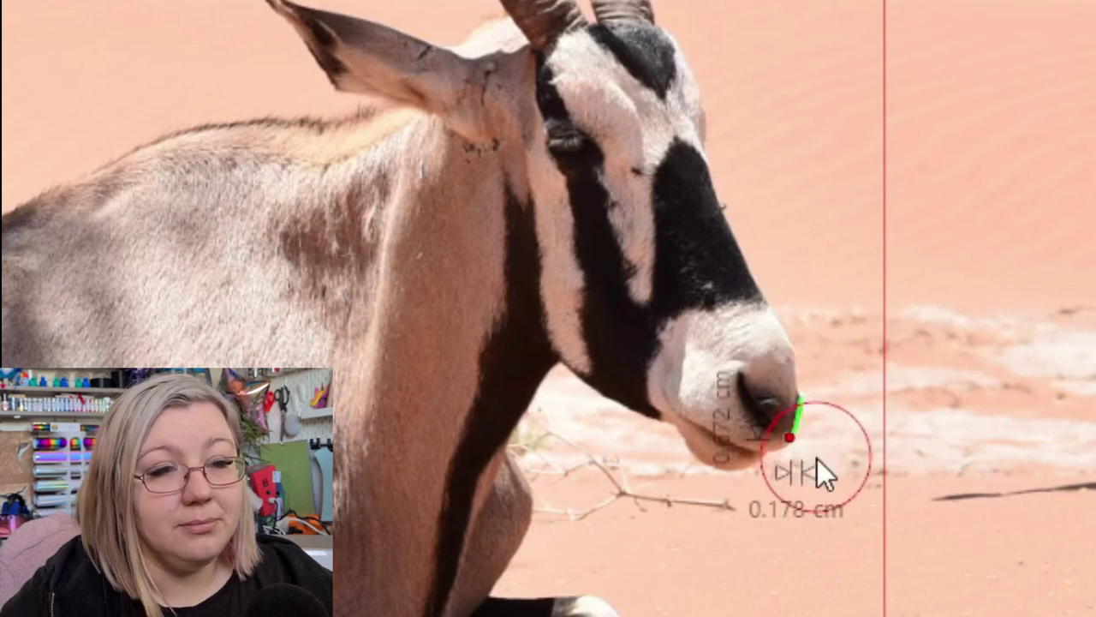
# Step: Continue the Magnet Trace around the oryx's chin, legs, body, ear and both horns, and finish it back at the nose
pyautogui.moveTo(817, 458)
pyautogui.mouseDown()
pyautogui.moveTo(766, 502)
pyautogui.moveTo(751, 490)
pyautogui.mouseUp()
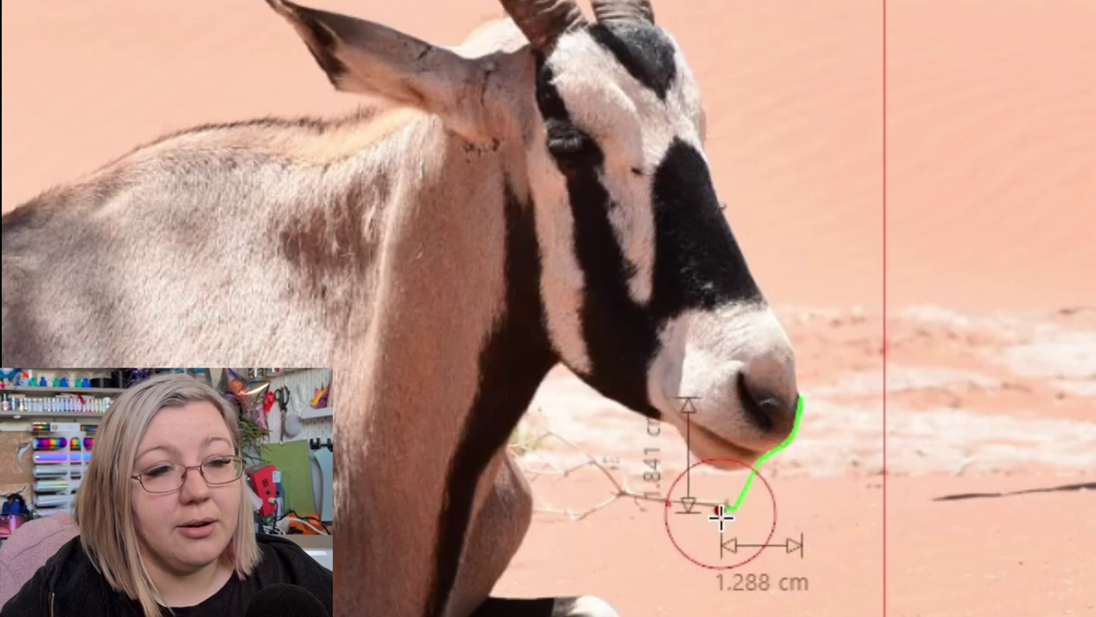
pyautogui.moveTo(755, 496)
pyautogui.mouseDown()
pyautogui.moveTo(744, 521)
pyautogui.moveTo(750, 481)
pyautogui.moveTo(731, 492)
pyautogui.moveTo(715, 475)
pyautogui.moveTo(504, 460)
pyautogui.mouseUp()
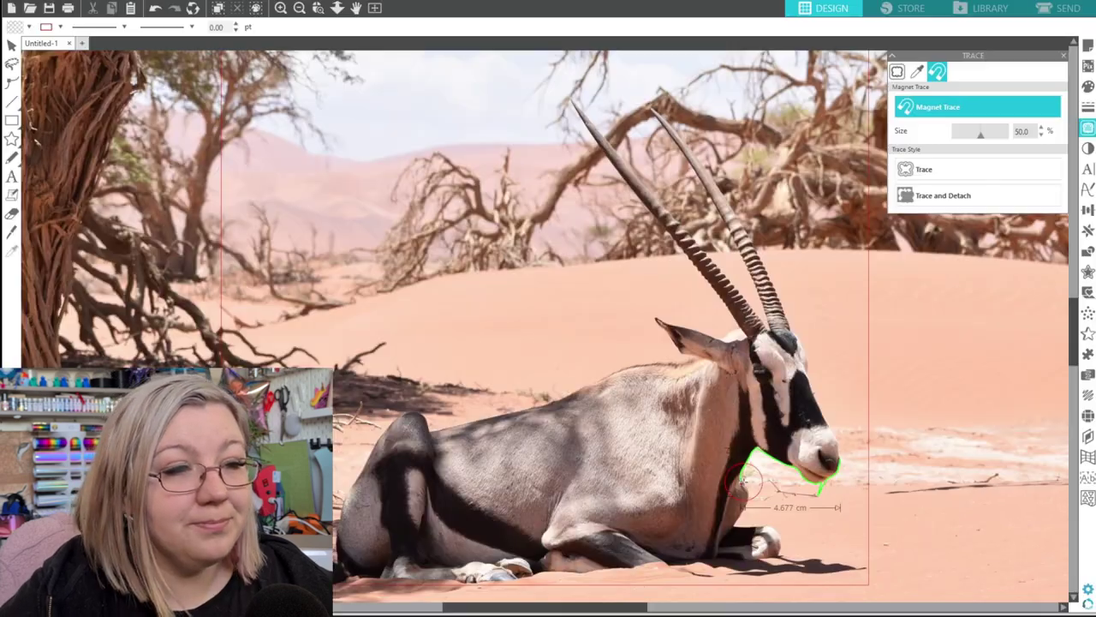
pyautogui.moveTo(742, 480)
pyautogui.mouseDown()
pyautogui.moveTo(778, 534)
pyautogui.moveTo(768, 561)
pyautogui.moveTo(426, 580)
pyautogui.moveTo(338, 522)
pyautogui.moveTo(363, 459)
pyautogui.moveTo(404, 413)
pyautogui.moveTo(481, 420)
pyautogui.moveTo(679, 352)
pyautogui.moveTo(650, 309)
pyautogui.moveTo(734, 330)
pyautogui.moveTo(648, 208)
pyautogui.mouseUp()
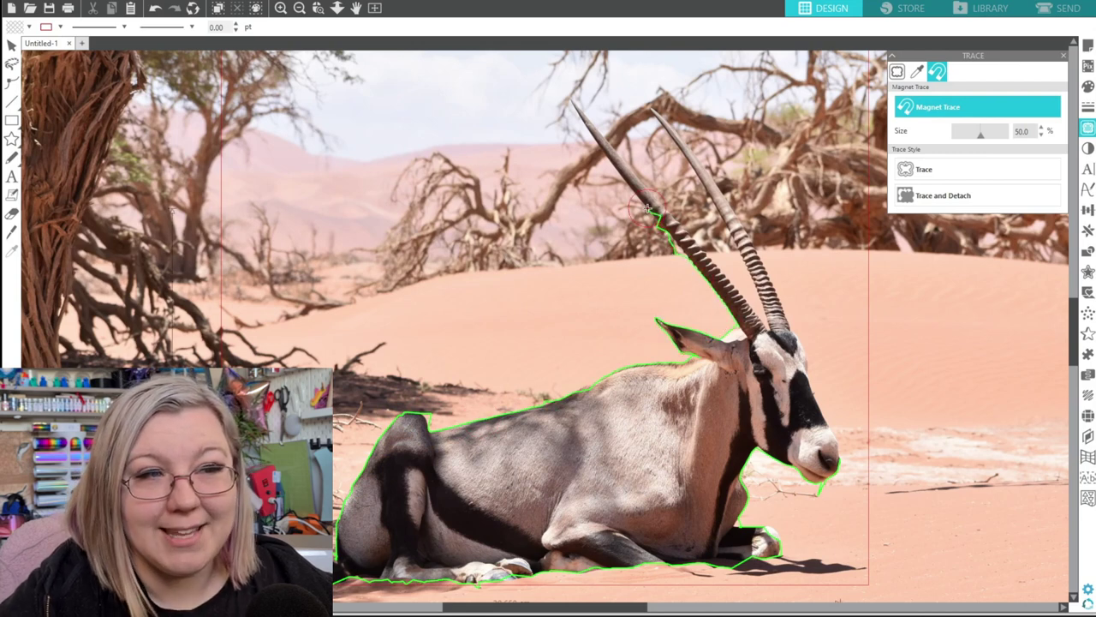
pyautogui.moveTo(649, 208)
pyautogui.mouseDown()
pyautogui.moveTo(572, 101)
pyautogui.moveTo(747, 296)
pyautogui.mouseUp()
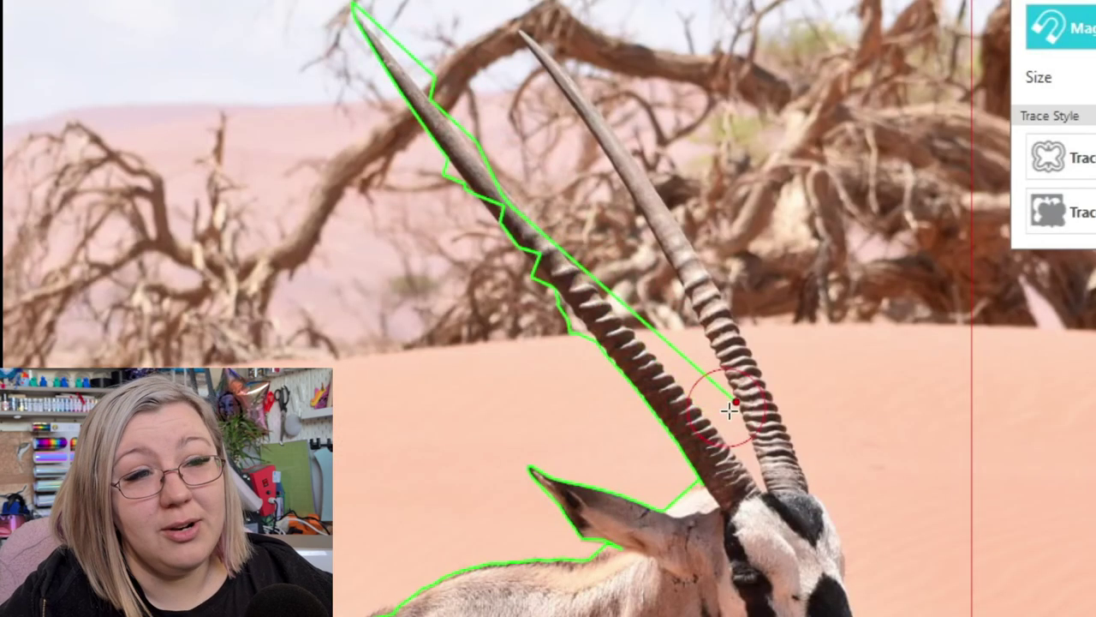
pyautogui.moveTo(728, 410); pyautogui.dragTo(740, 435)
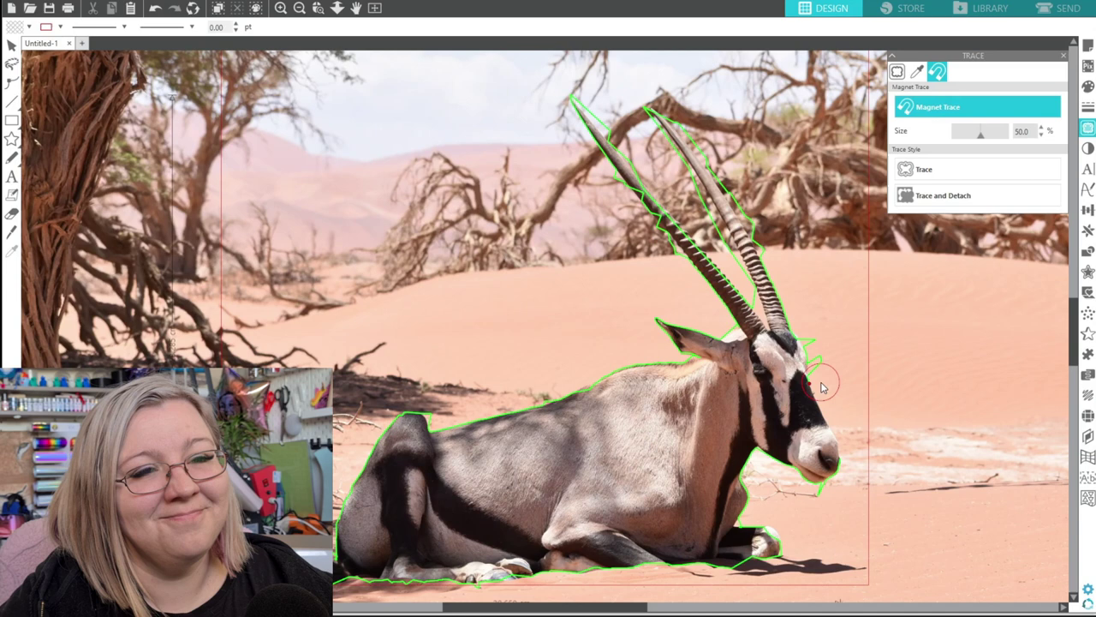
pyautogui.click(842, 454)
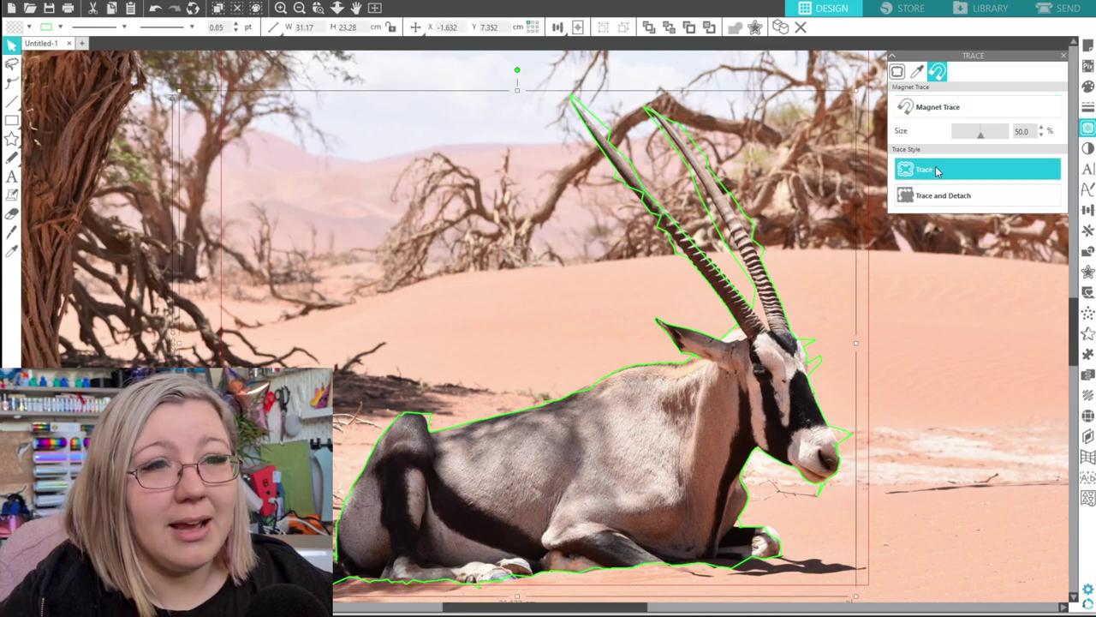
# Step: Trace and detach the oryx, delete the surrounding photo background and move the cutout slightly higher on the page
pyautogui.click(942, 203)
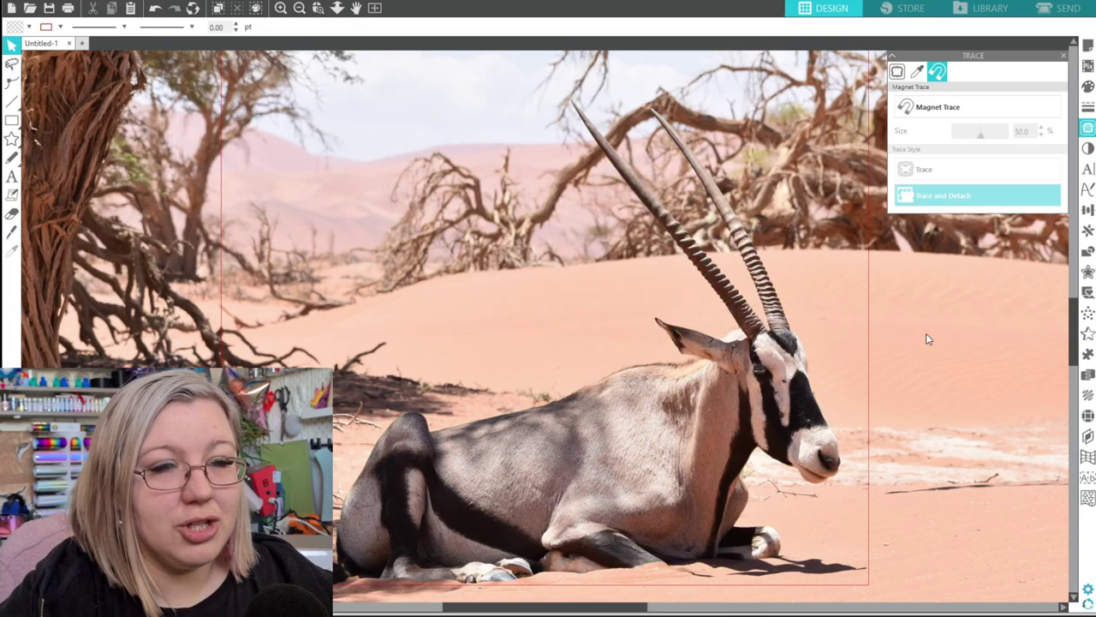
pyautogui.moveTo(924, 335); pyautogui.dragTo(1017, 185)
pyautogui.moveTo(894, 445); pyautogui.dragTo(1018, 375)
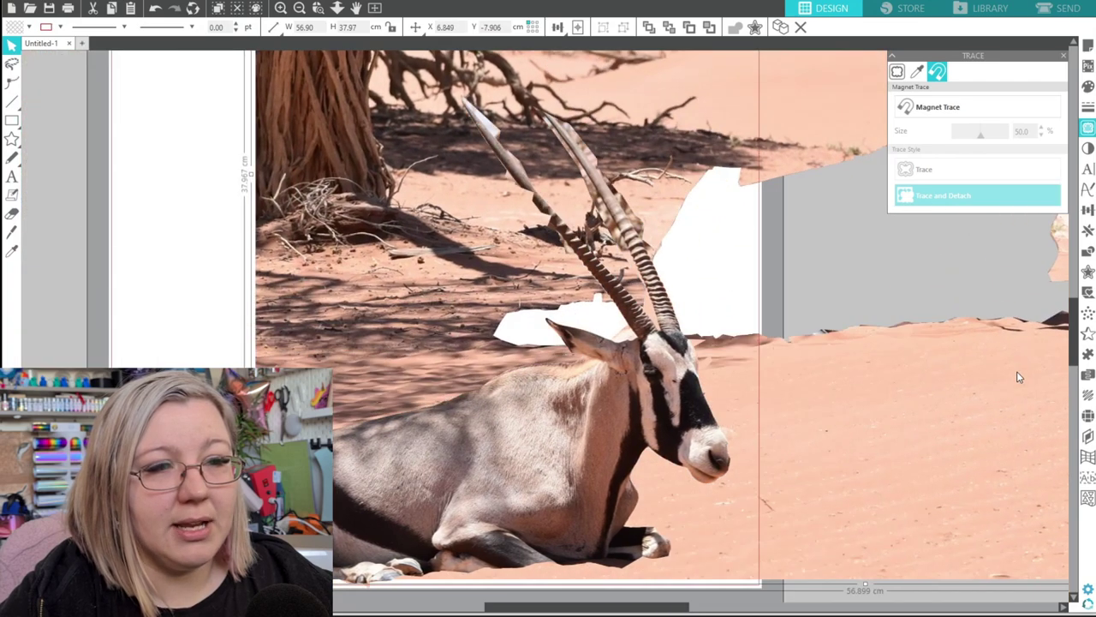
pyautogui.press('Delete')
pyautogui.moveTo(519, 461); pyautogui.dragTo(517, 401)
pyautogui.click(561, 563)
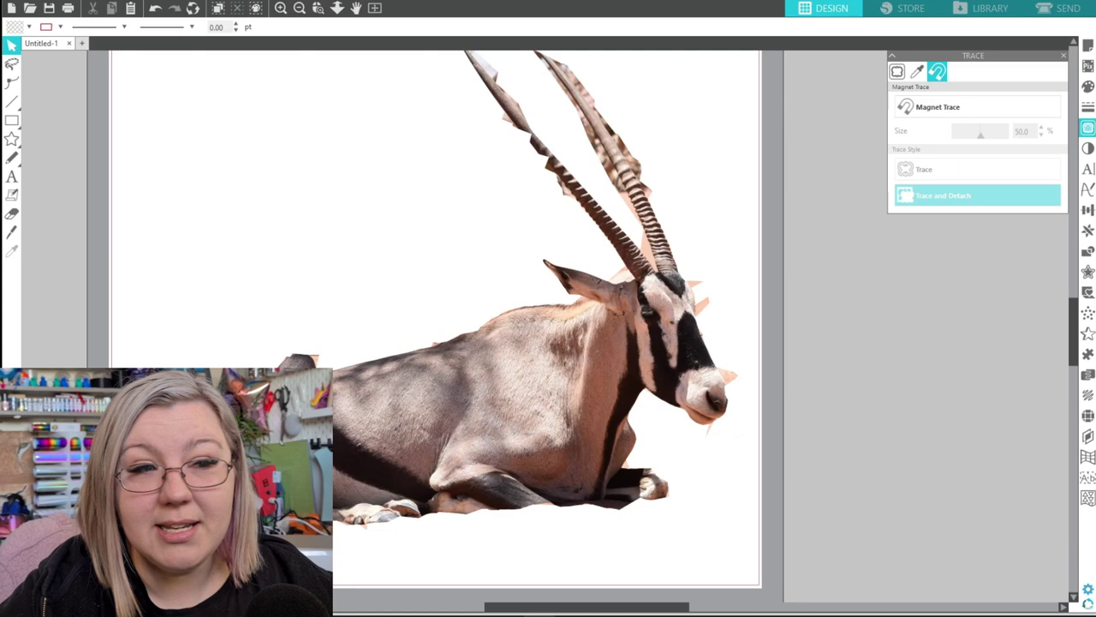
# Step: Open the oryx cutout for point editing, delete the stray point in front of the nose and curve the outline along the muzzle
pyautogui.click(528, 438)
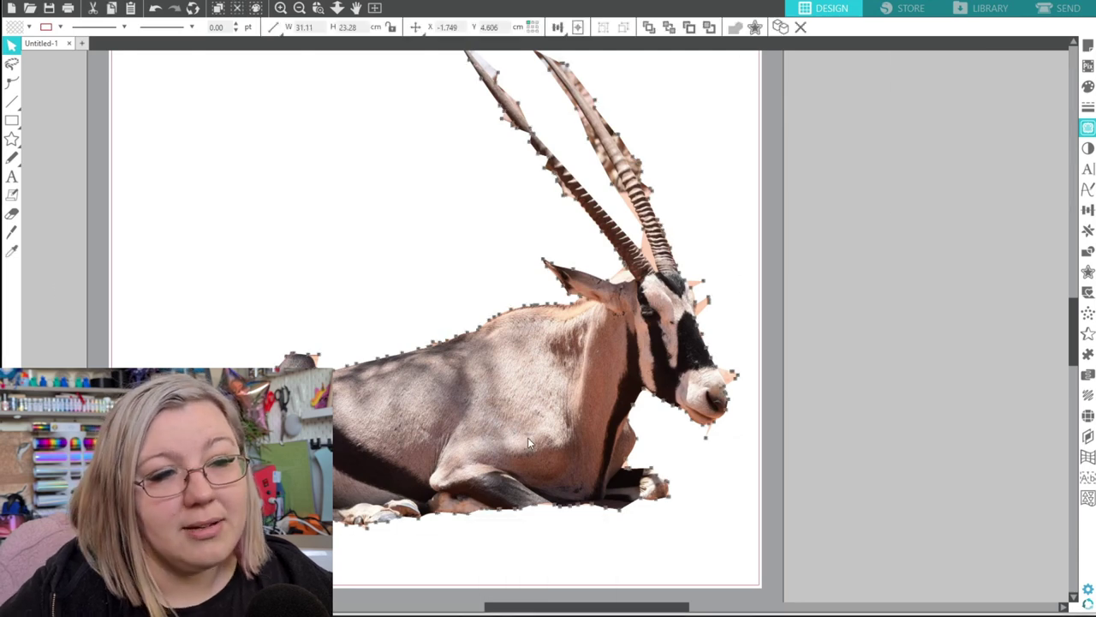
pyautogui.doubleClick(527, 437)
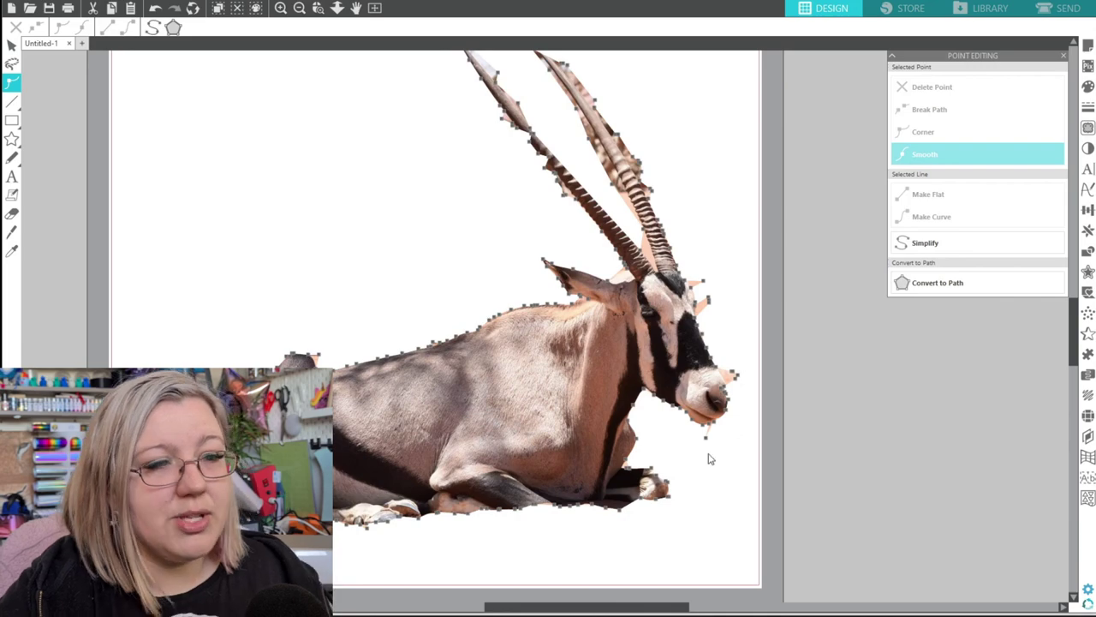
pyautogui.scroll(3, 711, 455)
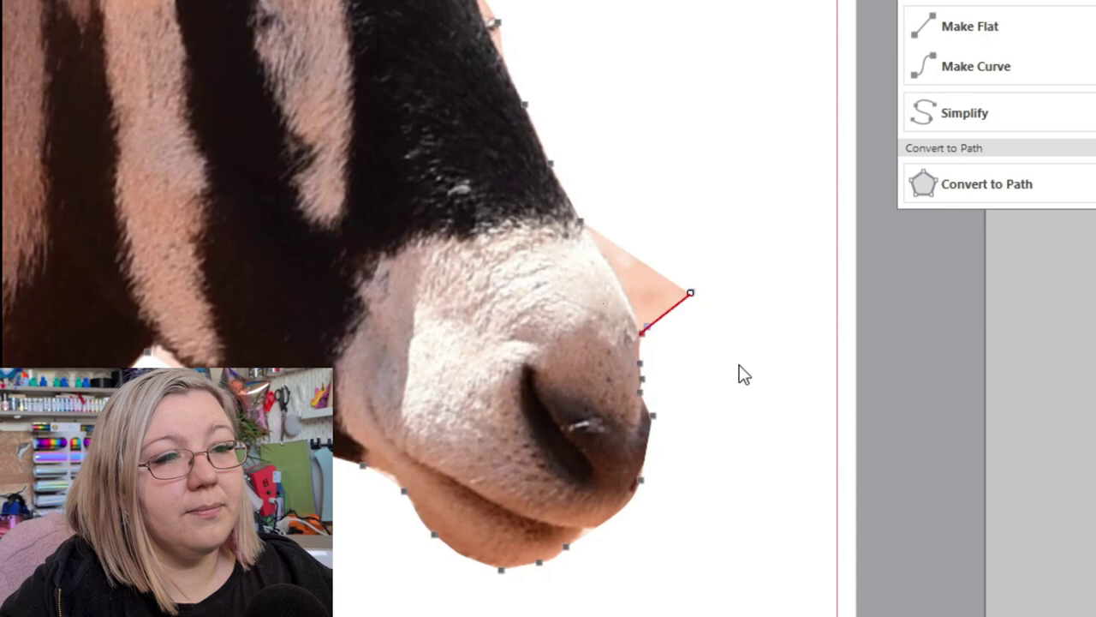
pyautogui.press('Delete')
pyautogui.click(641, 332)
pyautogui.moveTo(645, 327); pyautogui.dragTo(625, 280)
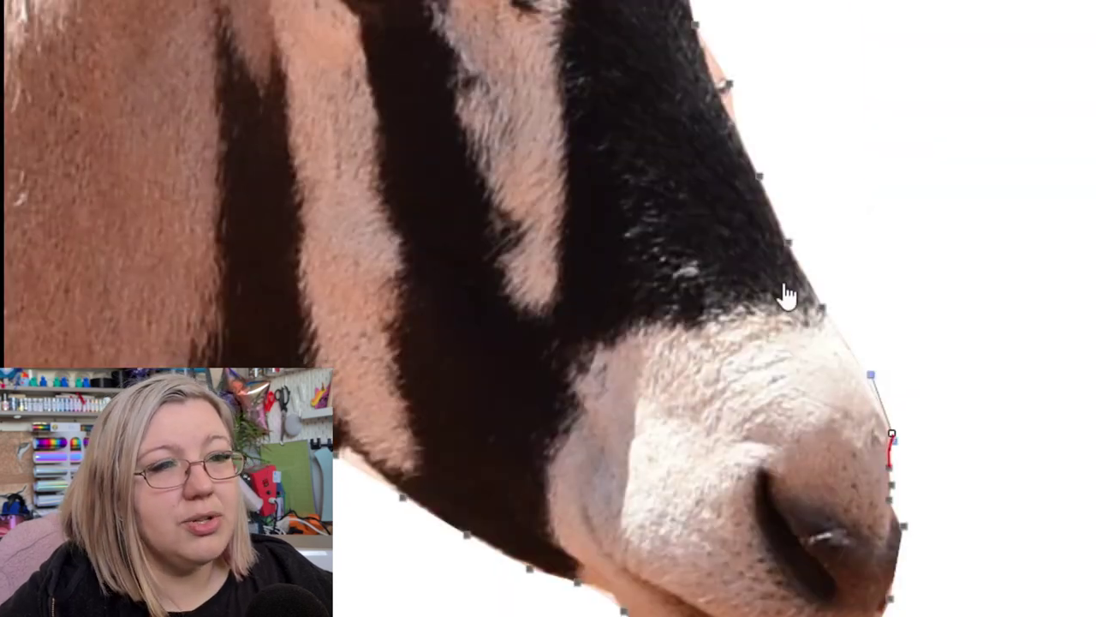
# Step: Refine the outline points on the forehead and at the front base of the right-hand horn to follow the animal's edge
pyautogui.click(724, 85)
pyautogui.scroll(3, 724, 85)
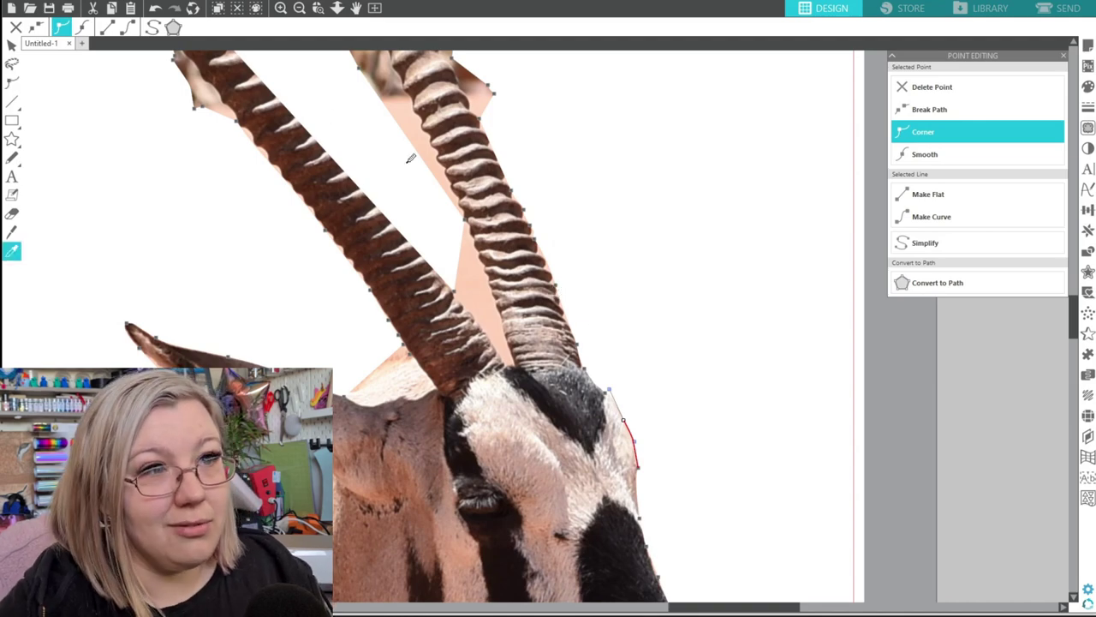
pyautogui.scroll(5, 445, 289)
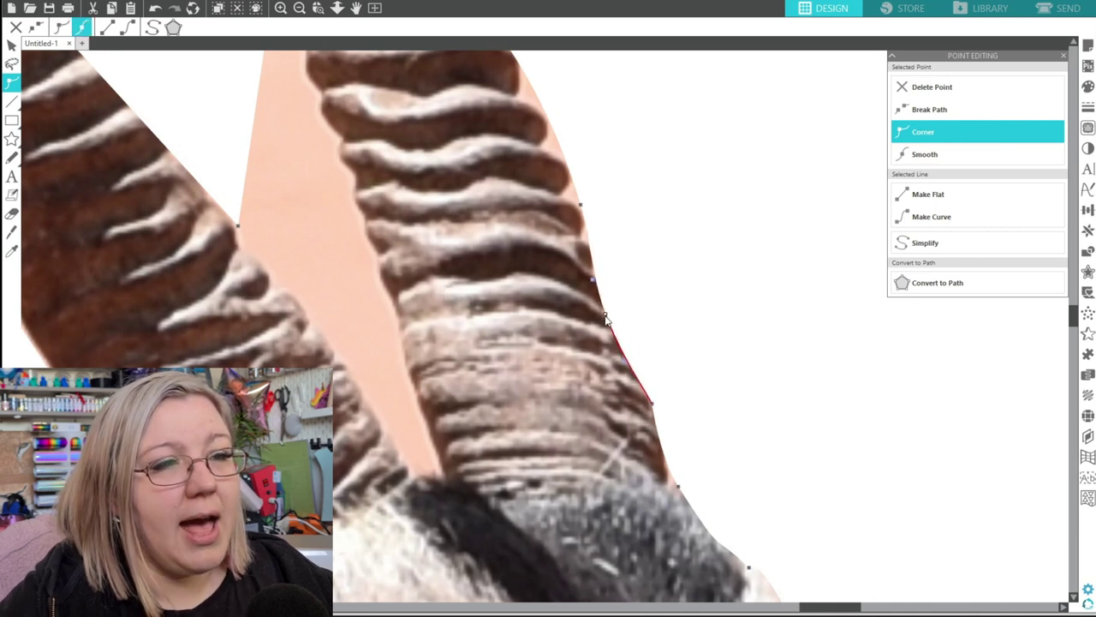
pyautogui.click(608, 319)
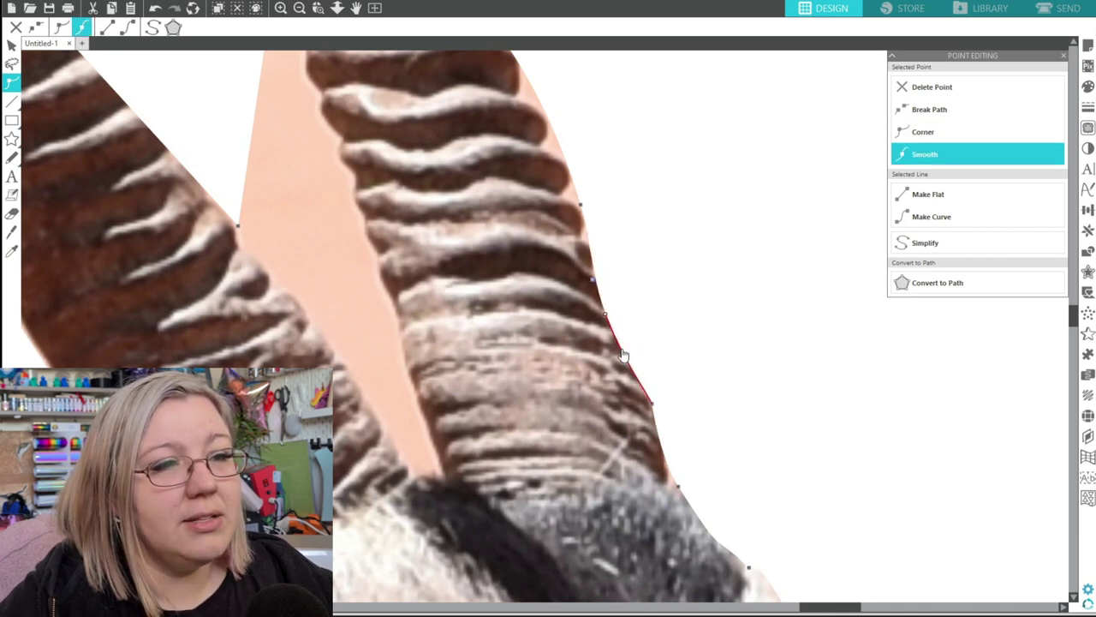
pyautogui.click(605, 296)
pyautogui.moveTo(604, 296); pyautogui.dragTo(610, 299)
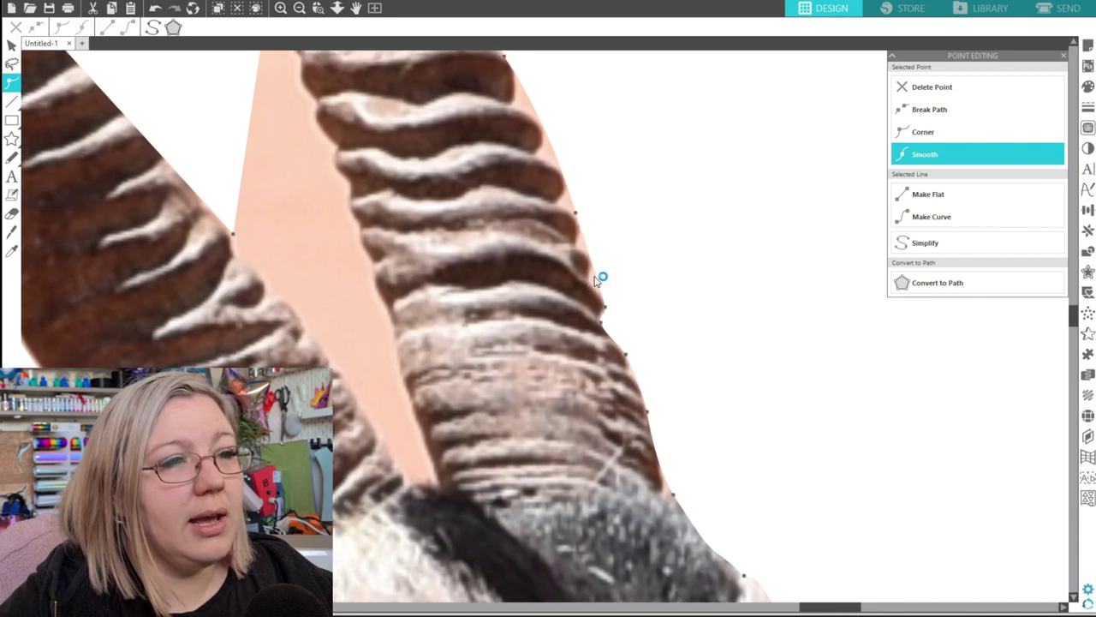
# Step: Add and shift smooth points along the lower front edge of the right-hand horn so the outline follows its ridges
pyautogui.click(599, 289)
pyautogui.click(598, 290)
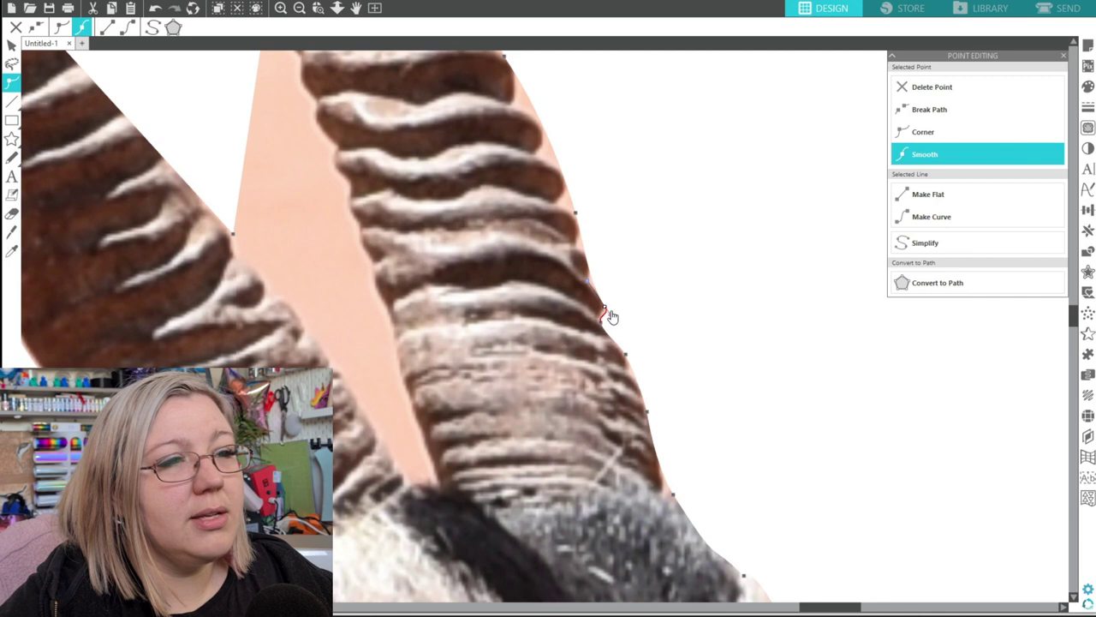
pyautogui.moveTo(611, 312); pyautogui.dragTo(608, 307)
pyautogui.moveTo(578, 215); pyautogui.dragTo(585, 231)
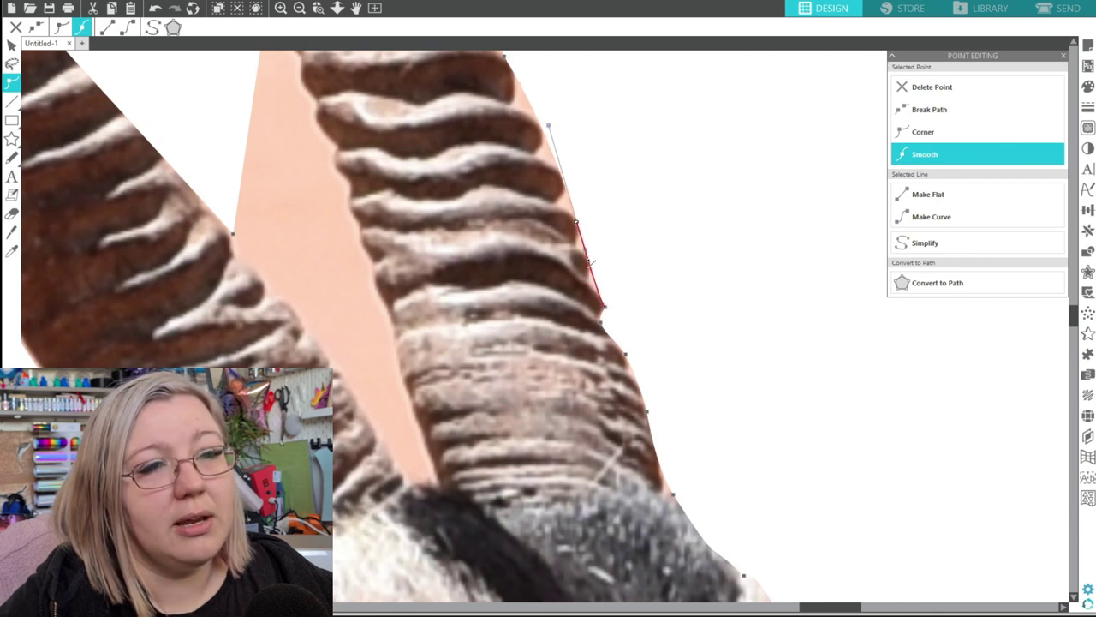
pyautogui.click(589, 264)
pyautogui.moveTo(597, 283); pyautogui.dragTo(589, 285)
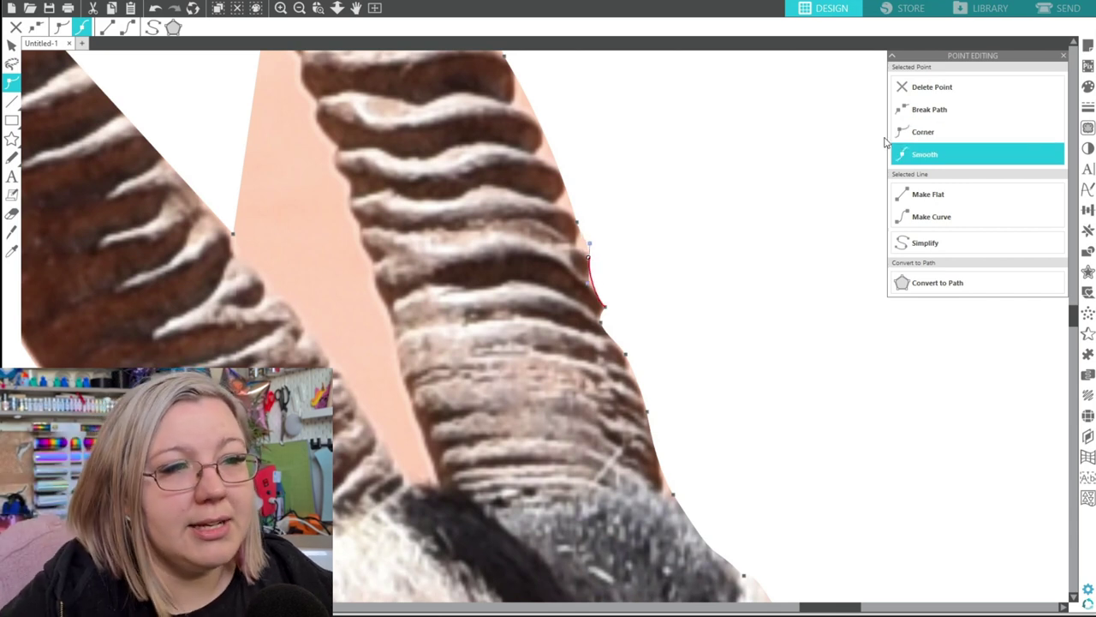
# Step: Make the next outline points up the right-hand horn's front edge corners and fit the curves between its ridges
pyautogui.click(924, 131)
pyautogui.click(571, 169)
pyautogui.doubleClick(570, 169)
pyautogui.click(925, 132)
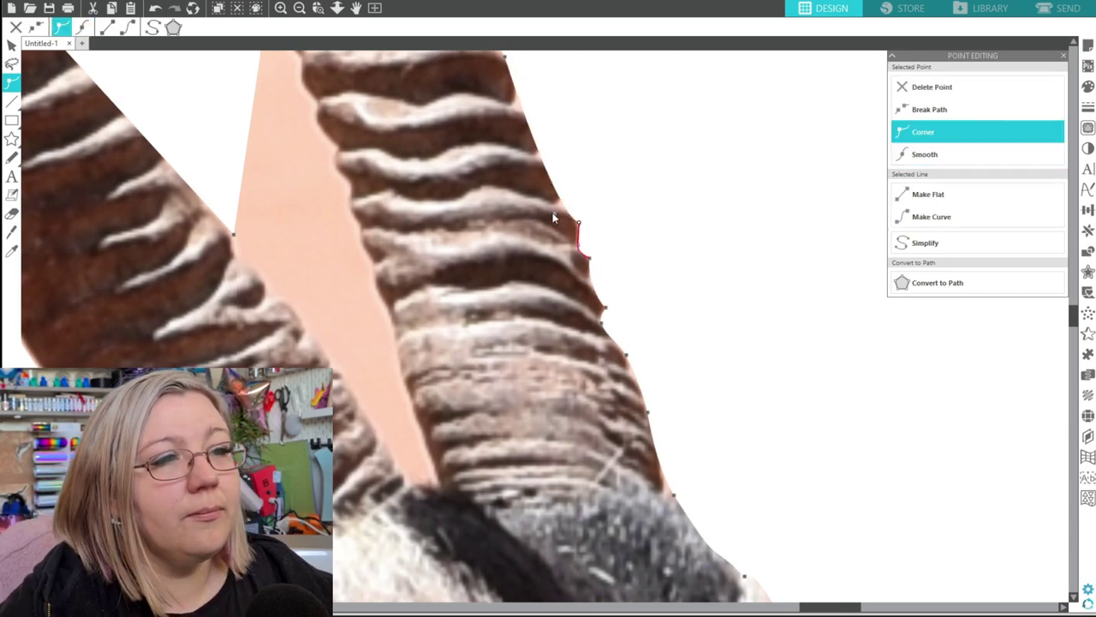
pyautogui.click(562, 178)
pyautogui.click(936, 134)
pyautogui.click(526, 135)
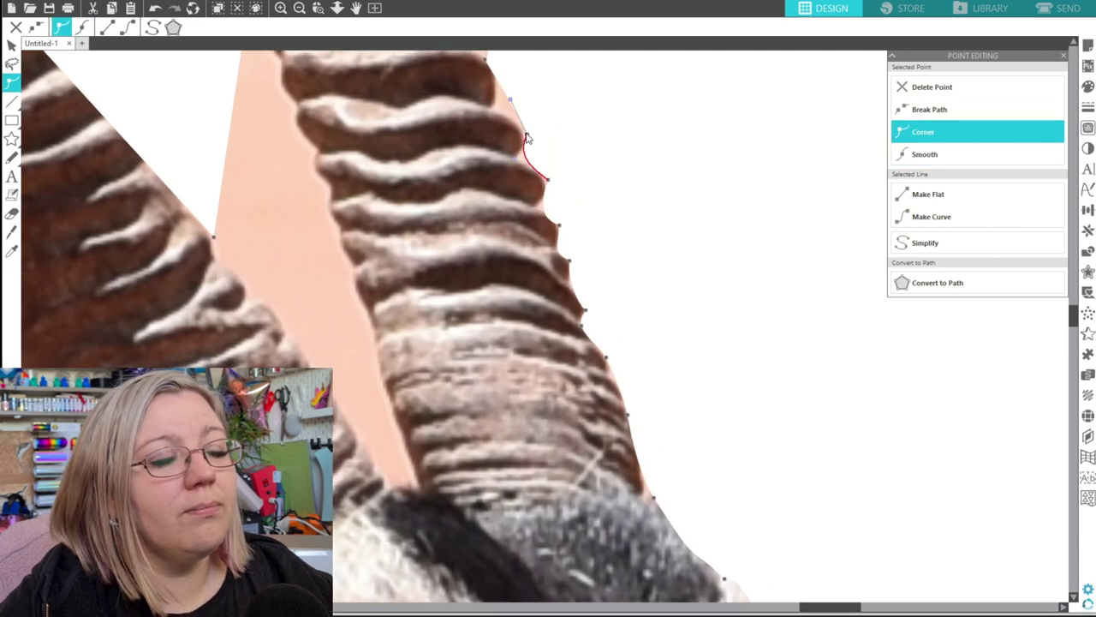
# Step: Delete the outlying point beside the middle of the right-hand horn and pull its neighbour onto the horn's front edge
pyautogui.scroll(3, 652, 495)
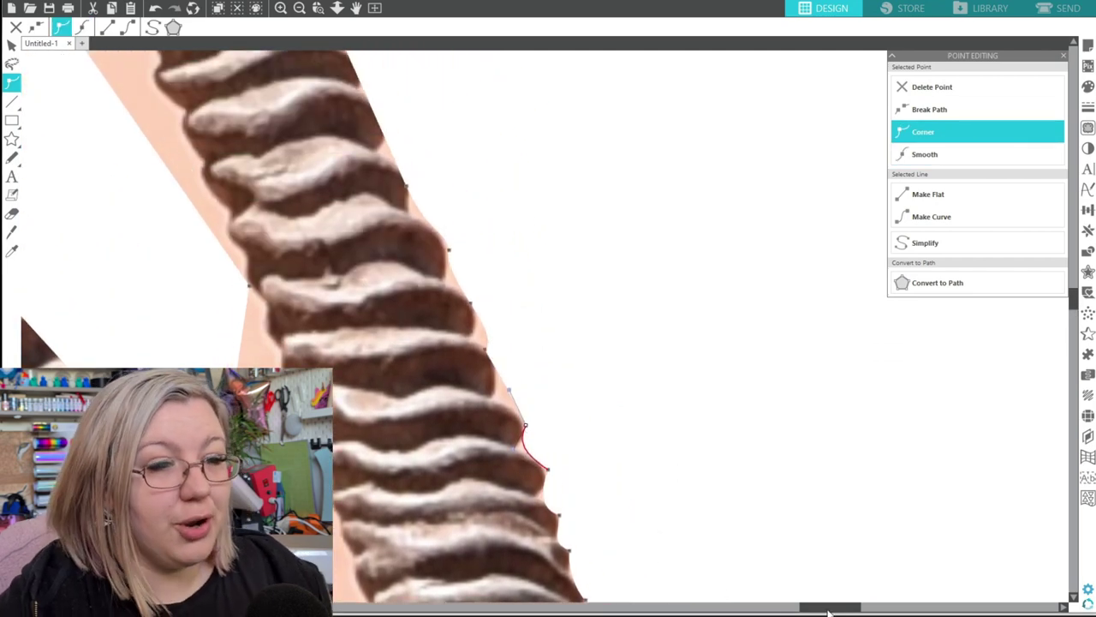
pyautogui.moveTo(828, 609); pyautogui.dragTo(780, 606)
pyautogui.scroll(3, 621, 332)
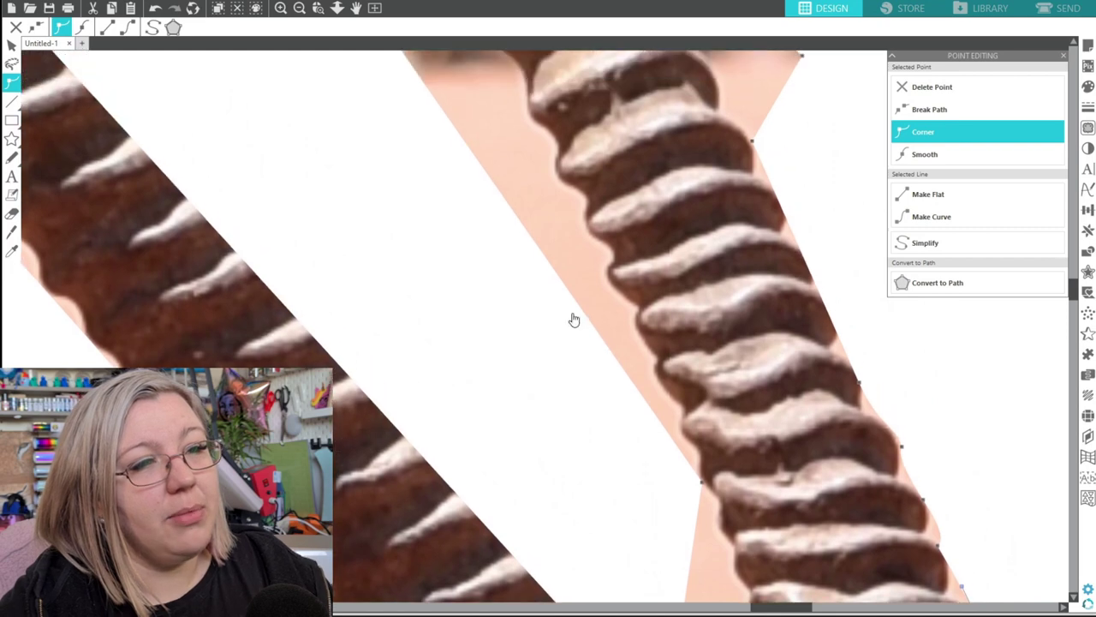
pyautogui.scroll(5, 574, 319)
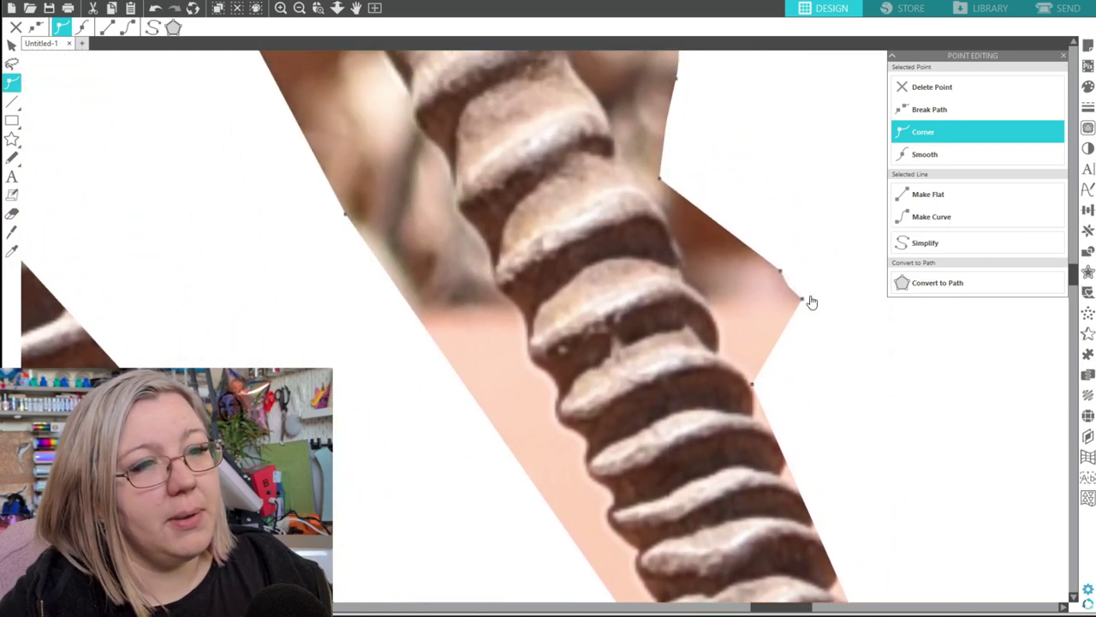
pyautogui.click(803, 299)
pyautogui.press('Delete')
pyautogui.moveTo(784, 278); pyautogui.dragTo(700, 298)
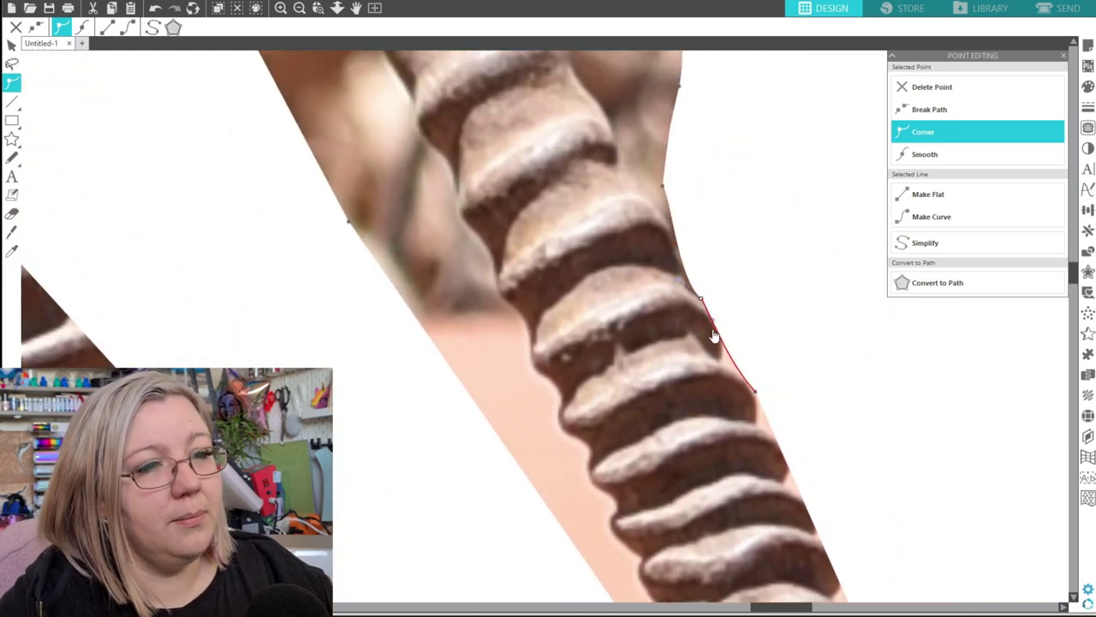
pyautogui.click(756, 391)
# Step: Pull the outline points beside the upper ridges of the right-hand horn inward and curve the line around the ridge
pyautogui.scroll(5, 705, 345)
pyautogui.moveTo(566, 335); pyautogui.dragTo(498, 385)
pyautogui.moveTo(551, 440); pyautogui.dragTo(535, 447)
pyautogui.moveTo(541, 411); pyautogui.dragTo(515, 424)
pyautogui.click(533, 386)
pyautogui.moveTo(533, 420); pyautogui.dragTo(525, 443)
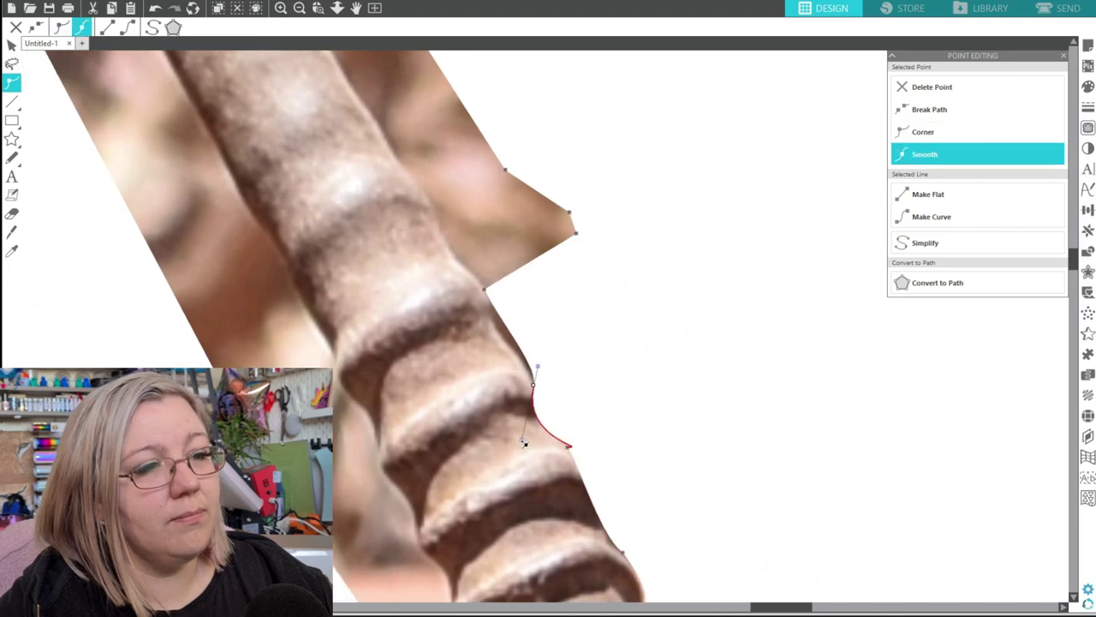
# Step: Delete the stray point above the ridges and move the remaining points onto the front edge of the right-hand horn's smooth upper part
pyautogui.click(575, 233)
pyautogui.press('Delete')
pyautogui.moveTo(569, 212); pyautogui.dragTo(442, 212)
pyautogui.moveTo(505, 170); pyautogui.dragTo(347, 55)
pyautogui.scroll(5, 347, 85)
pyautogui.moveTo(195, 164); pyautogui.dragTo(742, 467)
pyautogui.scroll(3, 742, 468)
pyautogui.moveTo(726, 364); pyautogui.dragTo(587, 271)
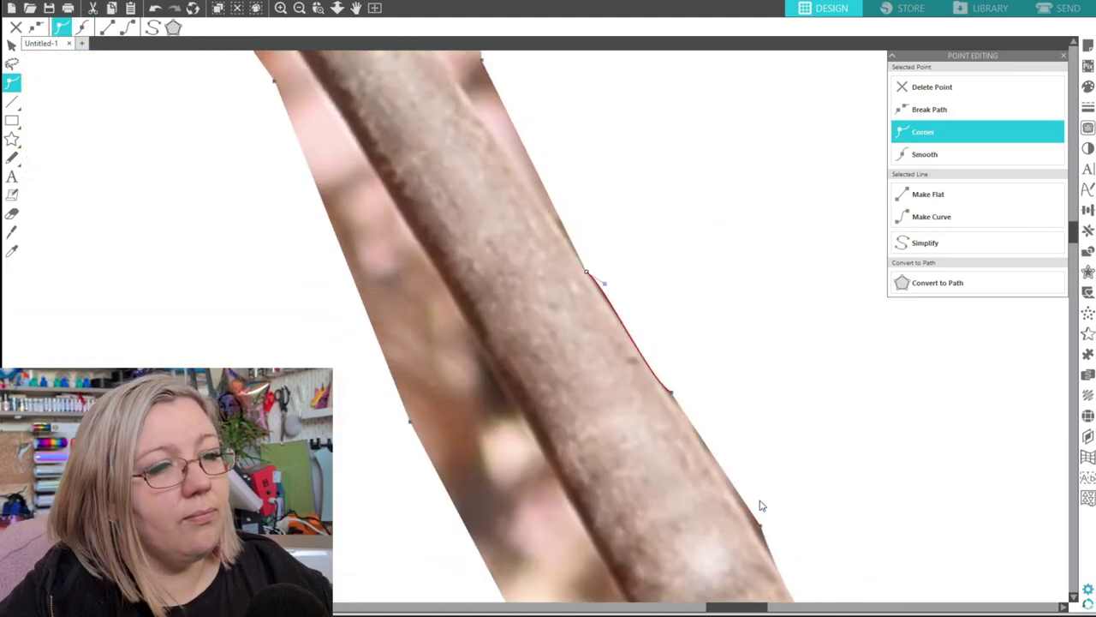
# Step: Move the outline points near the top of the right-hand horn inward and bring the end point onto the horn's tip
pyautogui.scroll(5, 759, 505)
pyautogui.moveTo(465, 430); pyautogui.dragTo(434, 438)
pyautogui.moveTo(460, 347); pyautogui.dragTo(313, 269)
pyautogui.moveTo(373, 297); pyautogui.dragTo(357, 309)
pyautogui.scroll(-2, 357, 311)
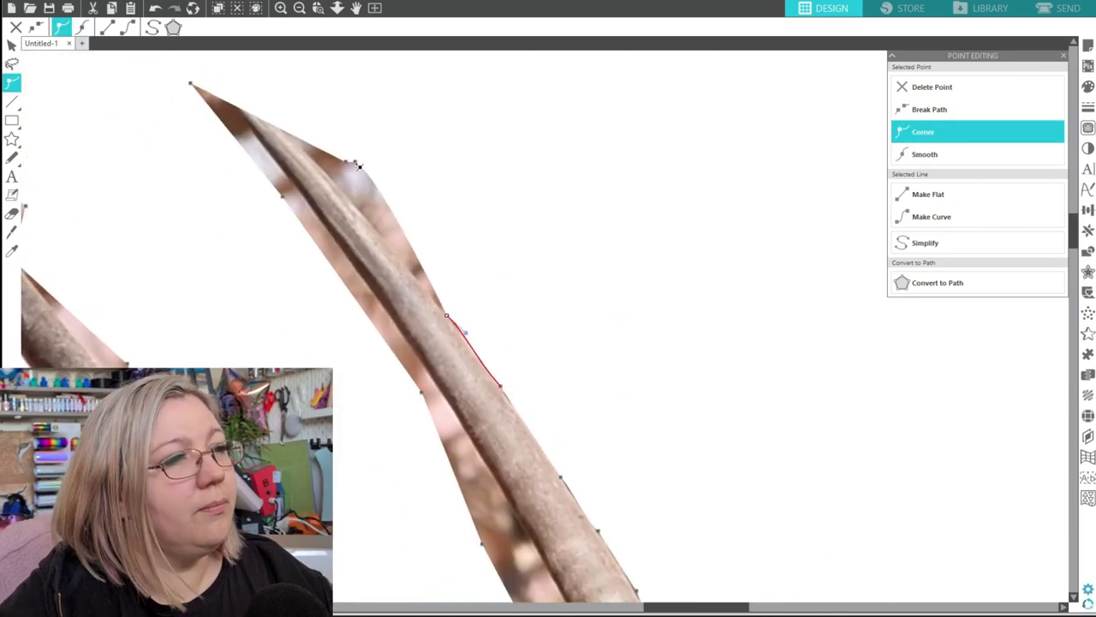
pyautogui.moveTo(356, 163); pyautogui.dragTo(314, 171)
pyautogui.moveTo(181, 93); pyautogui.dragTo(225, 88)
# Step: Move the points along the right-hand horn's back edge inward, from the tip down to the gap between the horns
pyautogui.moveTo(272, 197); pyautogui.dragTo(289, 202)
pyautogui.moveTo(414, 392); pyautogui.dragTo(432, 388)
pyautogui.scroll(-1, 454, 446)
pyautogui.moveTo(476, 497); pyautogui.dragTo(519, 482)
pyautogui.scroll(-4, 521, 483)
pyautogui.moveTo(586, 499); pyautogui.dragTo(638, 478)
pyautogui.scroll(-10, 641, 480)
pyautogui.moveTo(742, 372); pyautogui.dragTo(777, 421)
# Step: Move the outline points along the left-hand horn onto its edges, working up toward the middle of the horn
pyautogui.scroll(3, 737, 411)
pyautogui.moveTo(346, 253); pyautogui.dragTo(387, 217)
pyautogui.scroll(2, 376, 222)
pyautogui.moveTo(275, 190)
pyautogui.mouseDown()
pyautogui.moveTo(259, 203)
pyautogui.moveTo(268, 188)
pyautogui.mouseUp()
pyautogui.scroll(2, 270, 190)
pyautogui.hscroll(-4, 342, 197)
pyautogui.moveTo(601, 221); pyautogui.dragTo(632, 230)
pyautogui.scroll(2, 599, 223)
pyautogui.moveTo(588, 414); pyautogui.dragTo(550, 418)
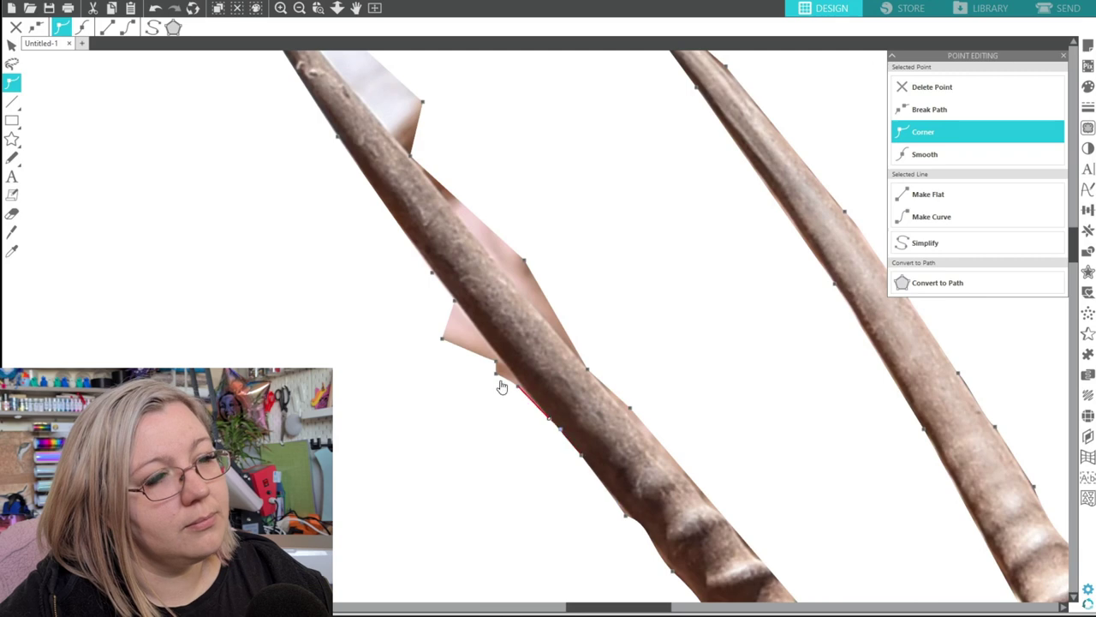
# Step: Delete the stray outline points sticking out from the back edge of the left-hand horn
pyautogui.click(496, 373)
pyautogui.press('Delete')
pyautogui.press('Delete')
pyautogui.press('Delete')
# Step: Pull the points on the front edge of the left-hand horn inward and delete the outlying point near its upper end
pyautogui.moveTo(524, 259); pyautogui.dragTo(506, 268)
pyautogui.moveTo(588, 369); pyautogui.dragTo(586, 364)
pyautogui.scroll(3, 531, 334)
pyautogui.moveTo(416, 278); pyautogui.dragTo(344, 227)
pyautogui.click(423, 251)
pyautogui.press('Delete')
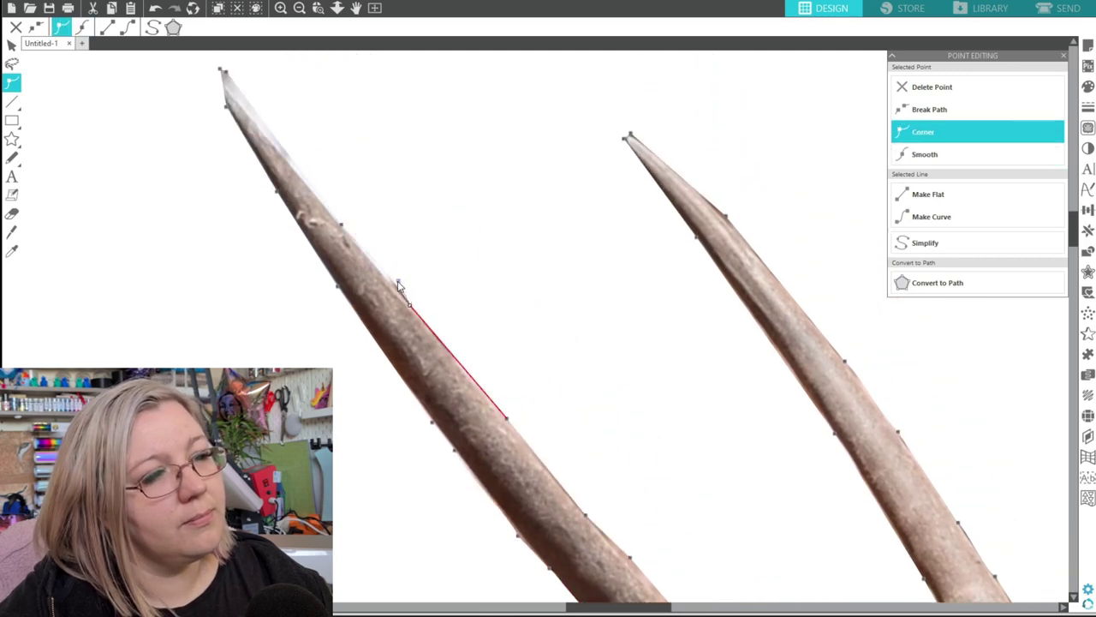
# Step: Tighten the outline at the left-hand horn's tip and adjust the point at the horn's base beside the ear
pyautogui.scroll(1, 398, 285)
pyautogui.moveTo(226, 154); pyautogui.dragTo(223, 140)
pyautogui.click(225, 119)
pyautogui.scroll(-5, 612, 591)
pyautogui.scroll(-5, 612, 594)
pyautogui.click(799, 474)
pyautogui.scroll(-1, 661, 604)
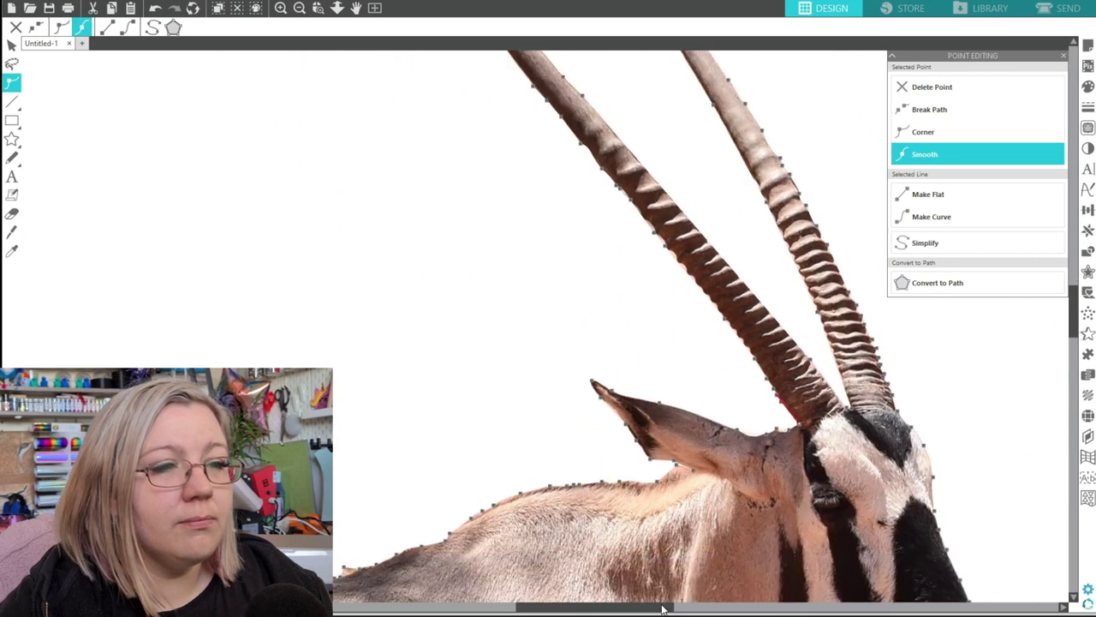
# Step: Move the outline points on the oryx's body and around the front hoof onto the animal's edge
pyautogui.moveTo(661, 608); pyautogui.dragTo(619, 607)
pyautogui.moveTo(491, 567); pyautogui.dragTo(493, 575)
pyautogui.scroll(-5, 564, 563)
pyautogui.moveTo(1013, 516); pyautogui.dragTo(1000, 517)
pyautogui.moveTo(1021, 572); pyautogui.dragTo(1016, 565)
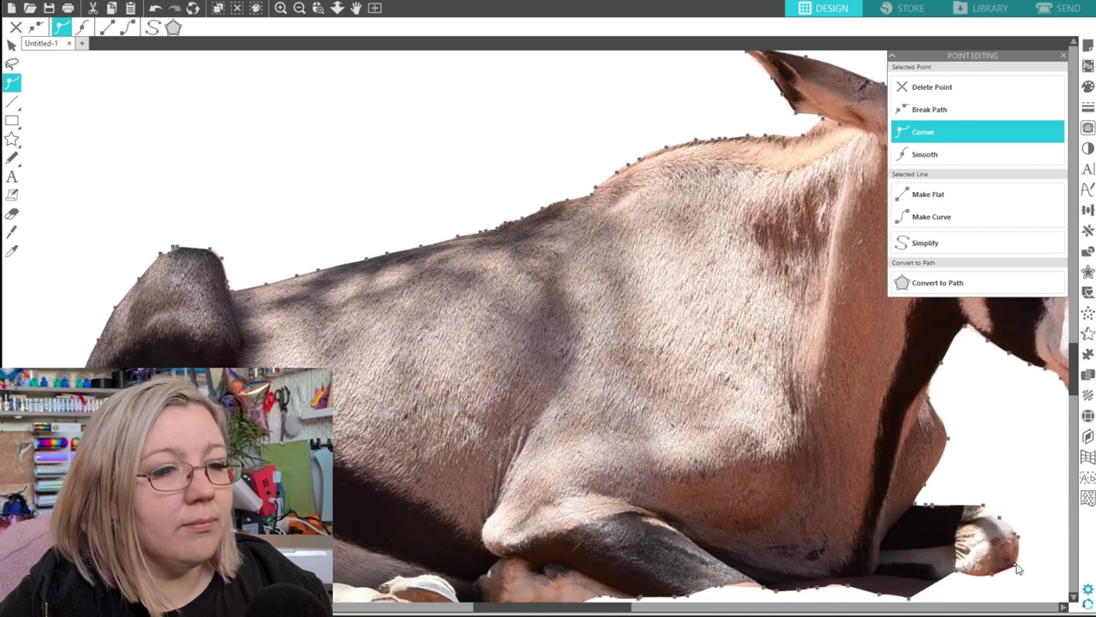
# Step: Fit the remaining outline points beneath the legs and hindquarters to the oryx's edge and finish point editing
pyautogui.scroll(-3, 857, 578)
pyautogui.moveTo(543, 608); pyautogui.dragTo(467, 607)
pyautogui.moveTo(555, 532); pyautogui.dragTo(559, 537)
pyautogui.moveTo(410, 538); pyautogui.dragTo(409, 531)
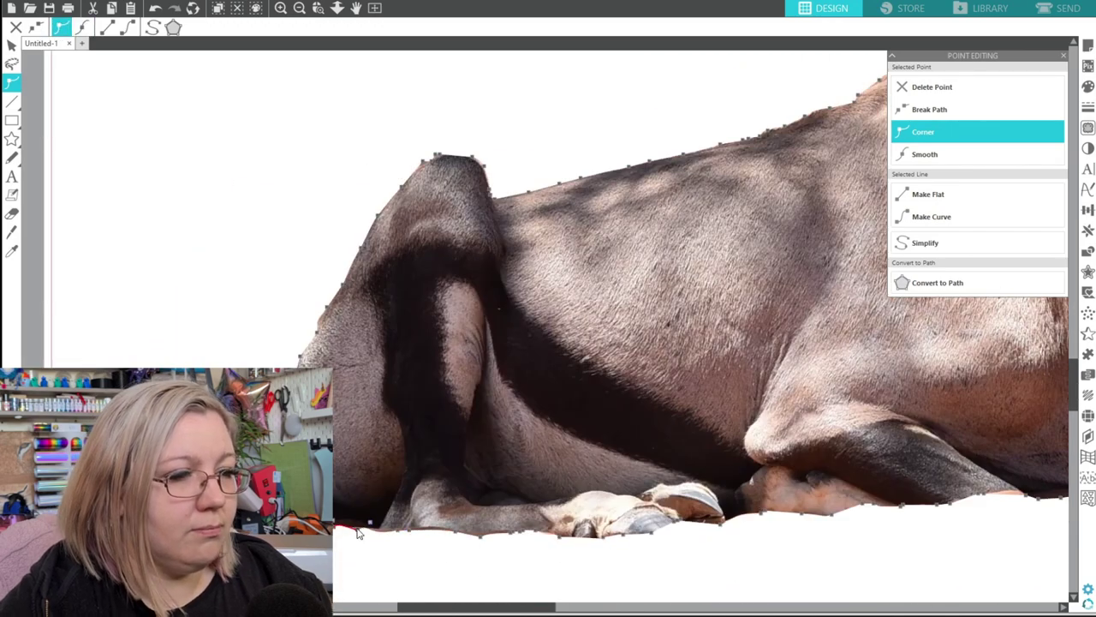
pyautogui.scroll(1, 358, 532)
pyautogui.click(358, 548)
pyautogui.moveTo(467, 607); pyautogui.dragTo(428, 608)
pyautogui.click(452, 443)
pyautogui.scroll(-5, 451, 444)
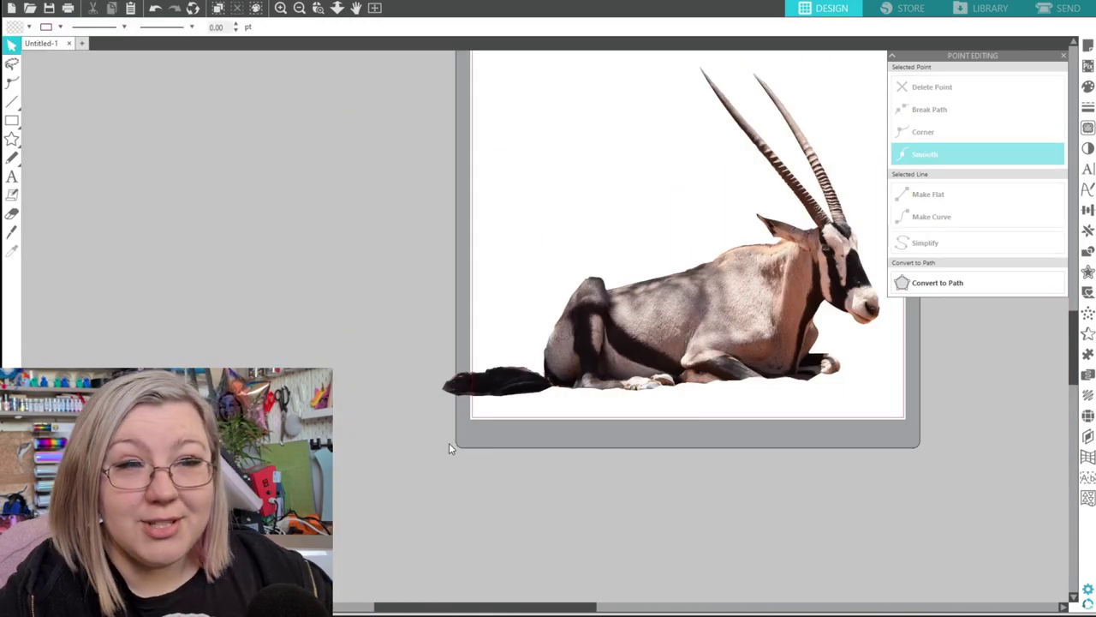
# Step: Reposition the oryx cutout on the page and scale it down to about 21.3 by 16.1 cm
pyautogui.hscroll(5, 493, 610)
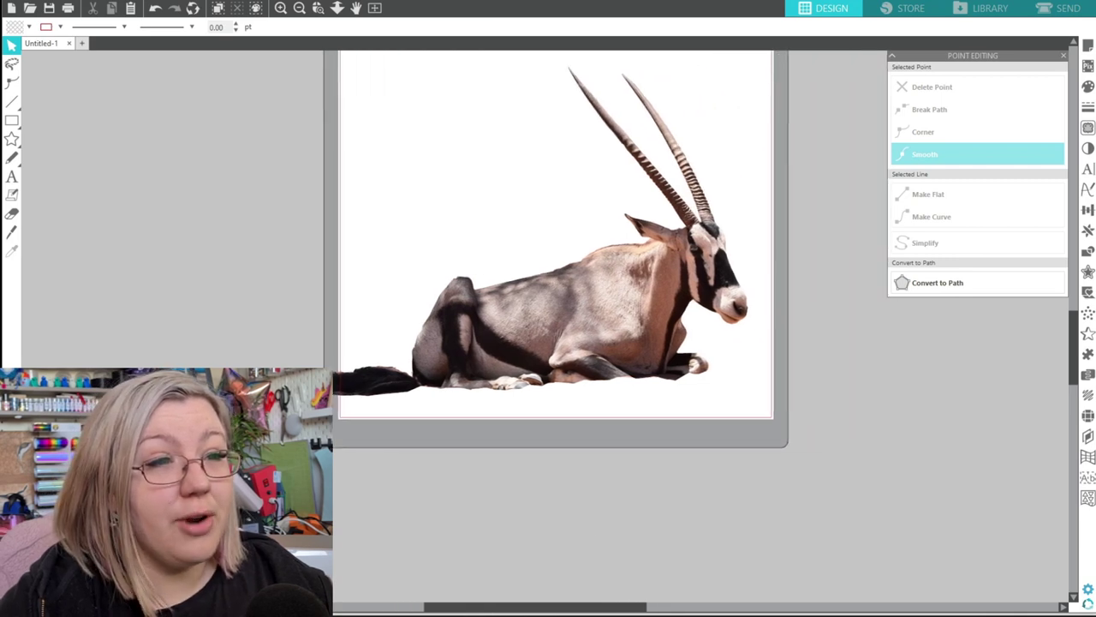
pyautogui.scroll(3, 545, 508)
pyautogui.moveTo(611, 380); pyautogui.dragTo(633, 347)
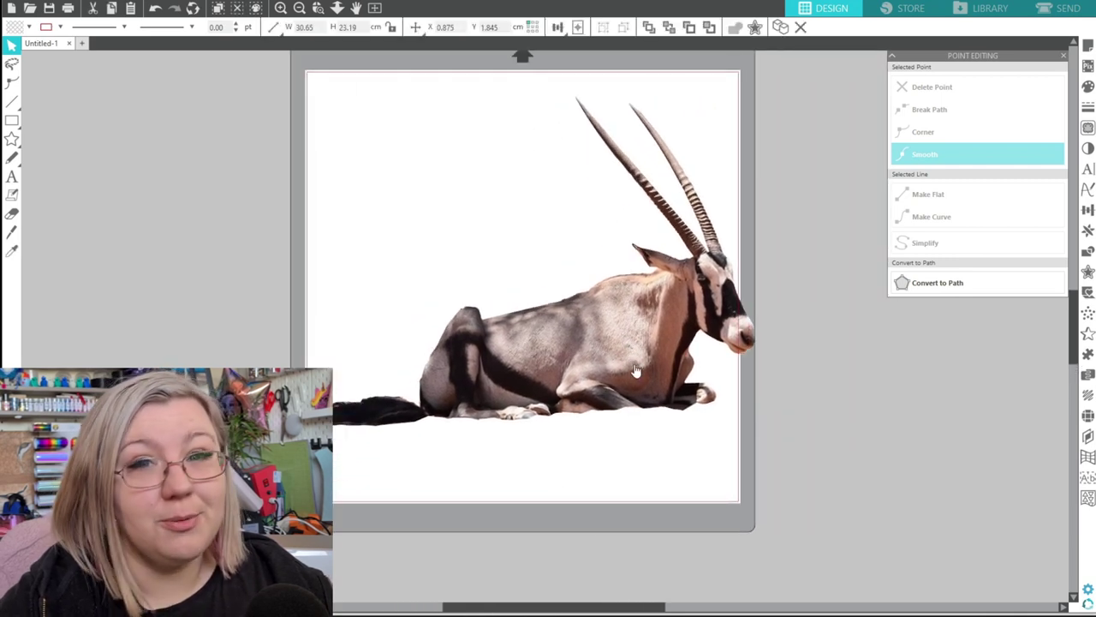
pyautogui.click(631, 387)
pyautogui.moveTo(576, 305); pyautogui.dragTo(552, 305)
pyautogui.moveTo(527, 362); pyautogui.dragTo(528, 378)
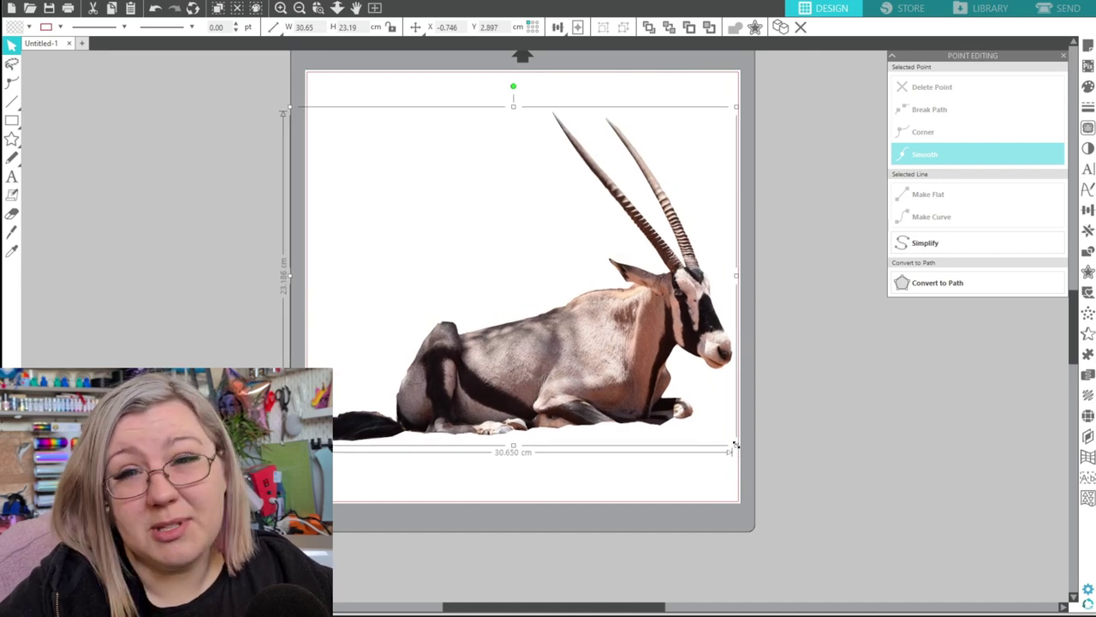
pyautogui.moveTo(735, 445); pyautogui.dragTo(640, 393)
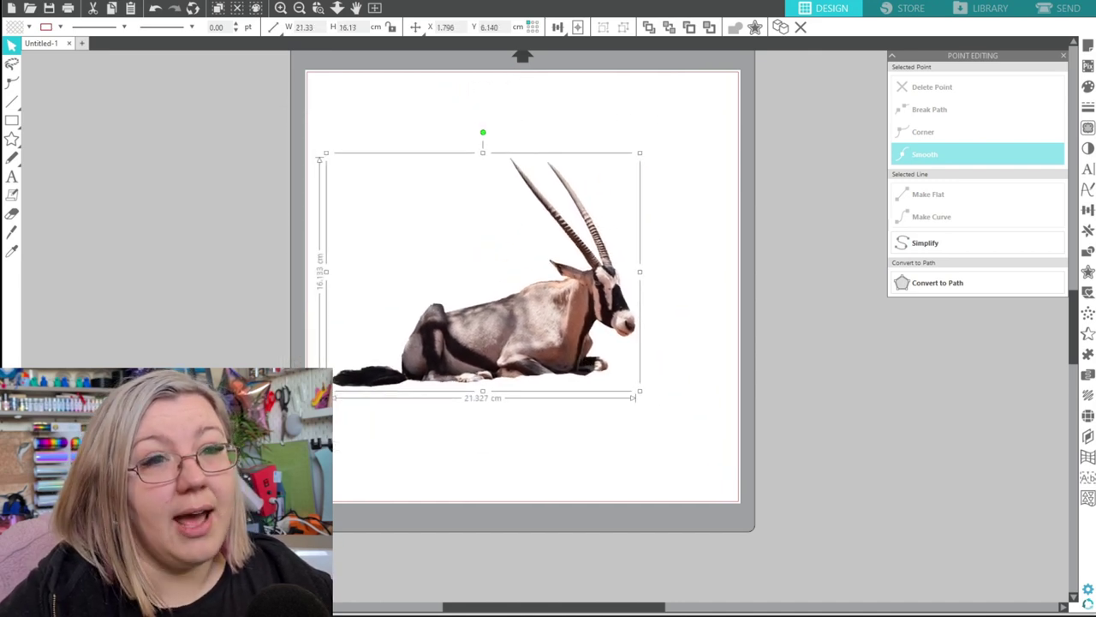
# Step: Apply an offset around the oryx cutout with a distance of 1.000 cm and rounded corners
pyautogui.click(1087, 273)
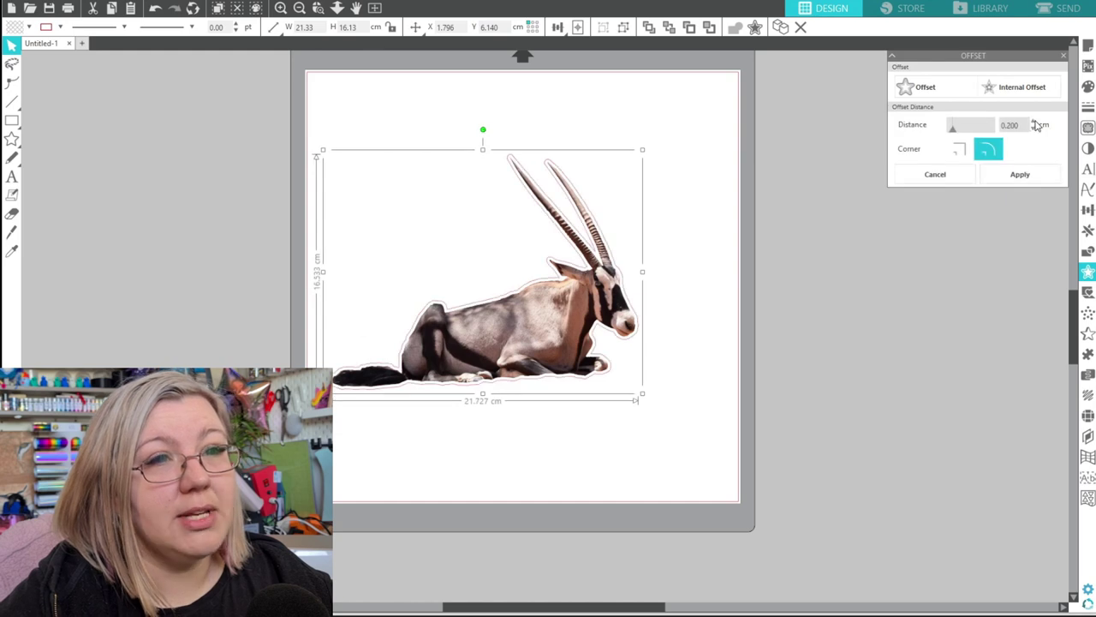
pyautogui.click(1034, 122)
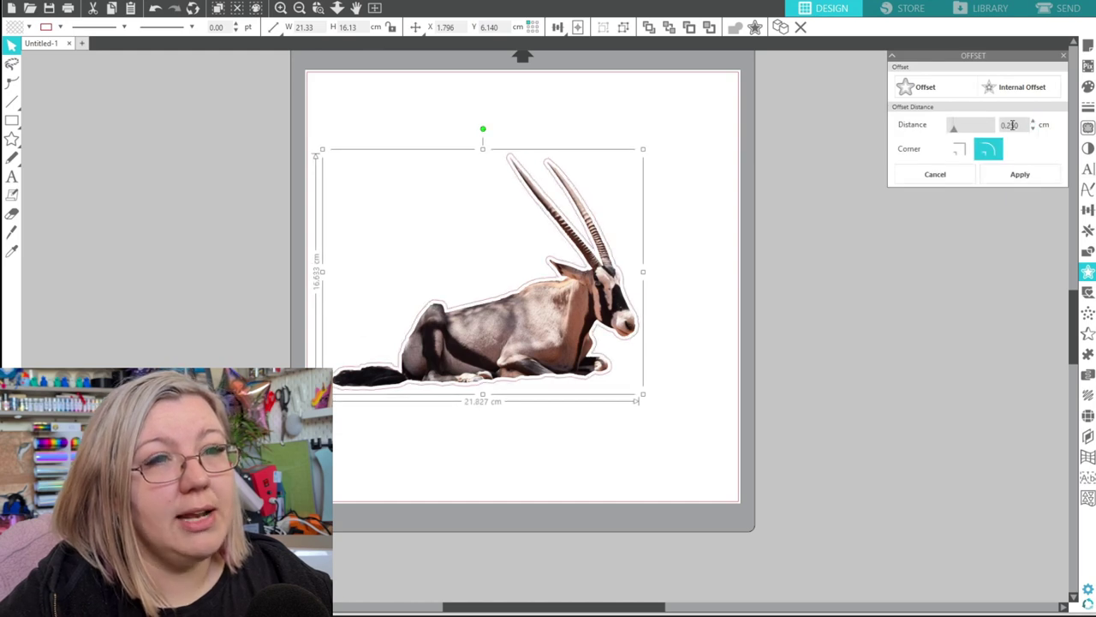
pyautogui.moveTo(960, 134); pyautogui.dragTo(966, 129)
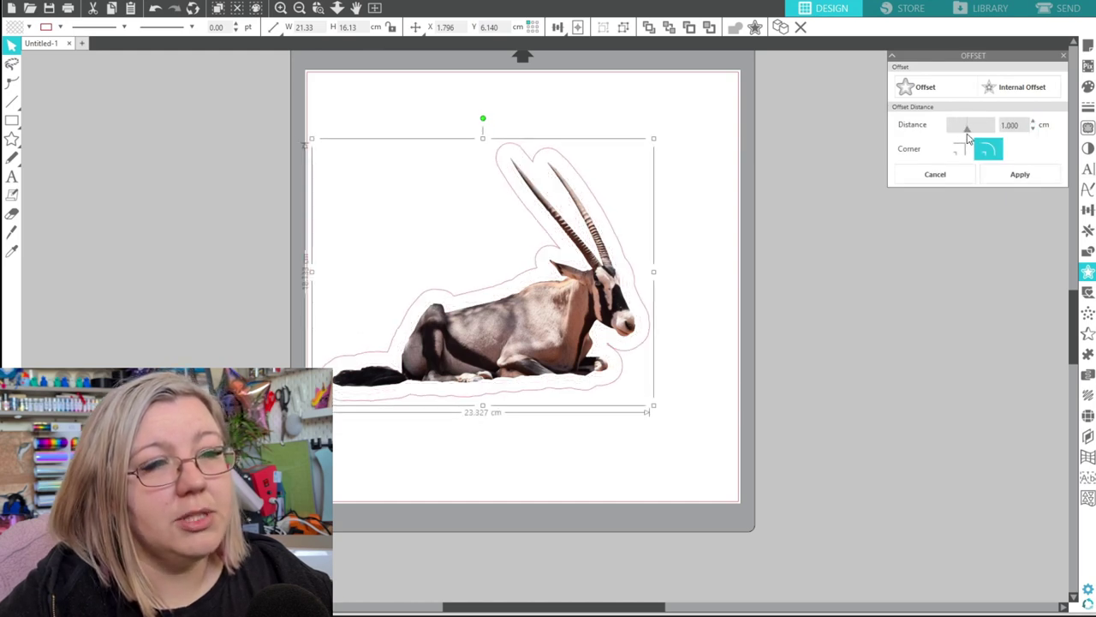
pyautogui.click(1023, 174)
# Step: Select the oryx together with its offset outline and scale both down to about 11.7 by 9.1 cm
pyautogui.keyDown('shift'); pyautogui.click(426, 375); pyautogui.keyUp('shift')
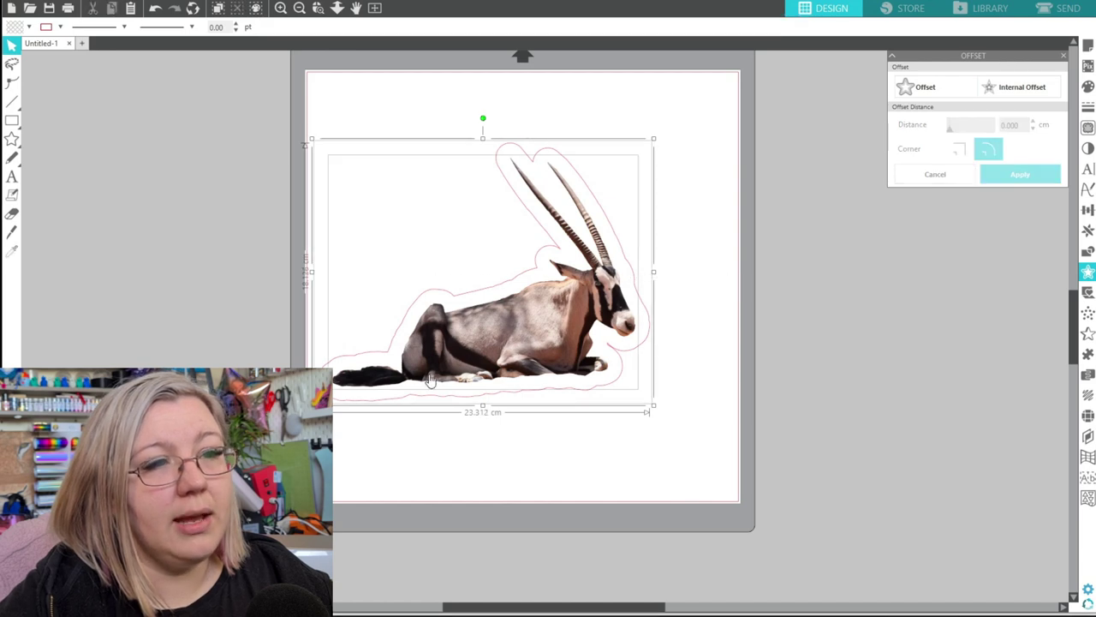
pyautogui.moveTo(654, 408); pyautogui.dragTo(488, 277)
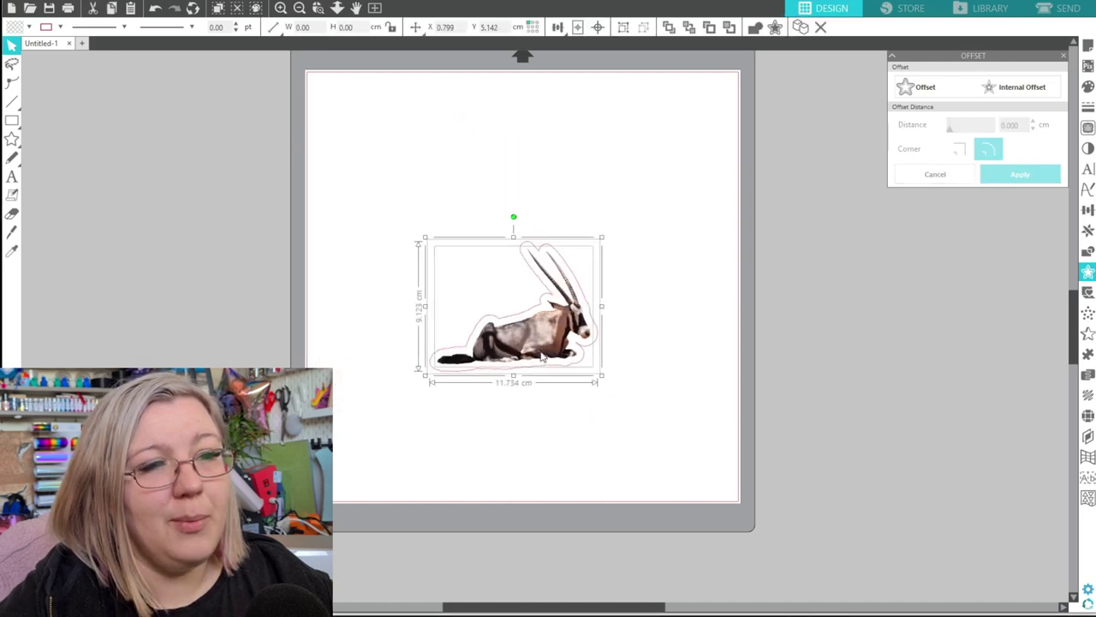
# Step: Reposition the small outlined oryx cutout and the full desert photo on the page
pyautogui.moveTo(539, 341); pyautogui.dragTo(578, 374)
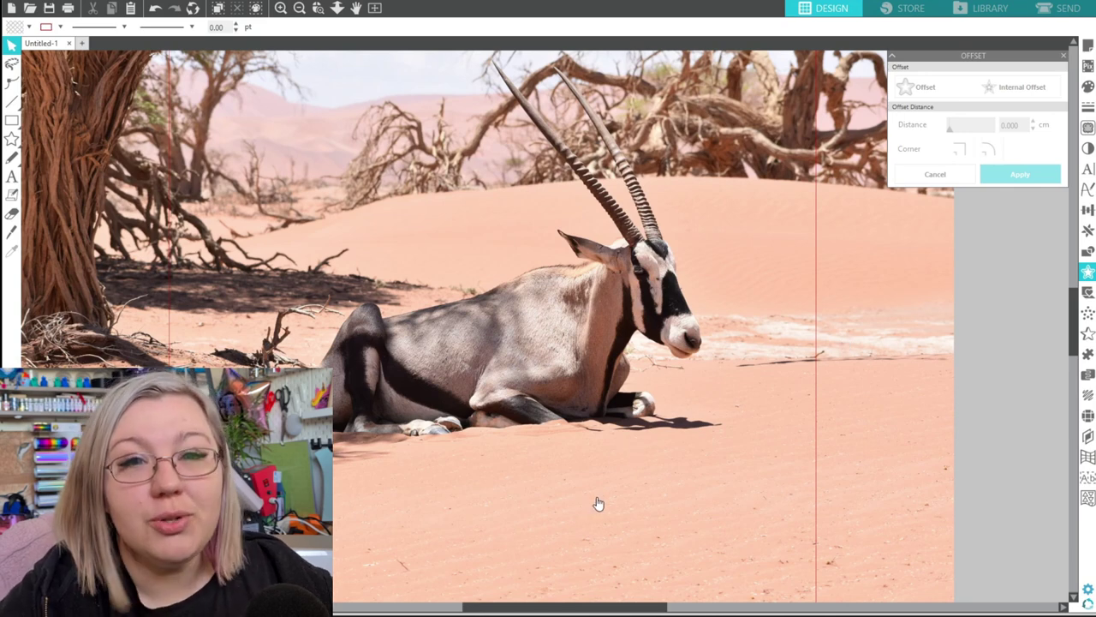
pyautogui.moveTo(615, 497); pyautogui.dragTo(609, 463)
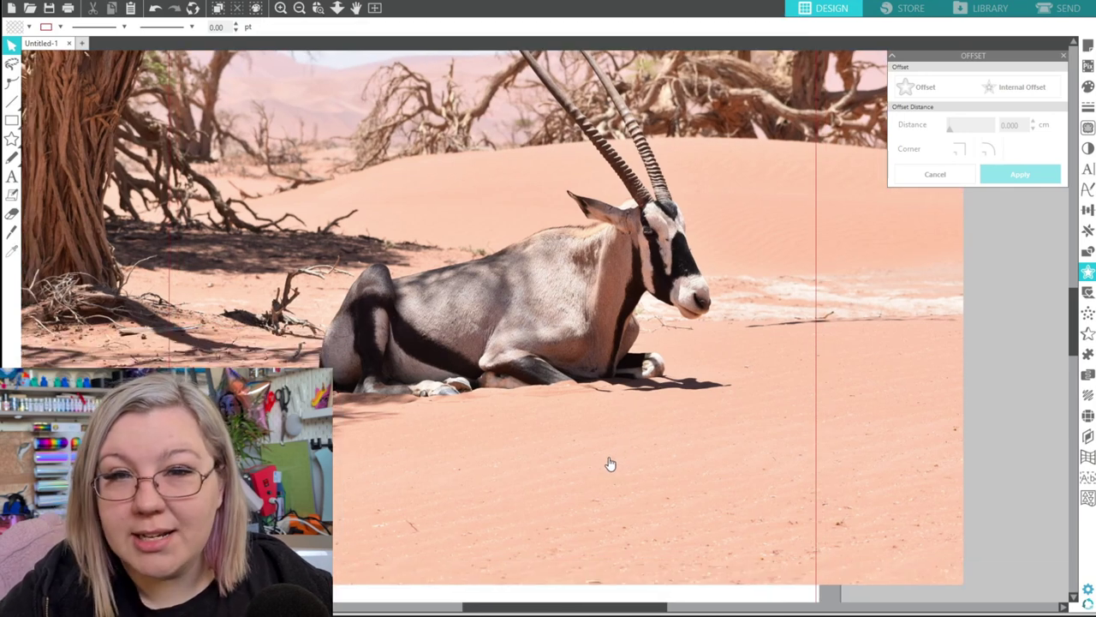
# Step: Start point editing on the desert photo and pull its four corner points inward toward the oryx
pyautogui.doubleClick(609, 461)
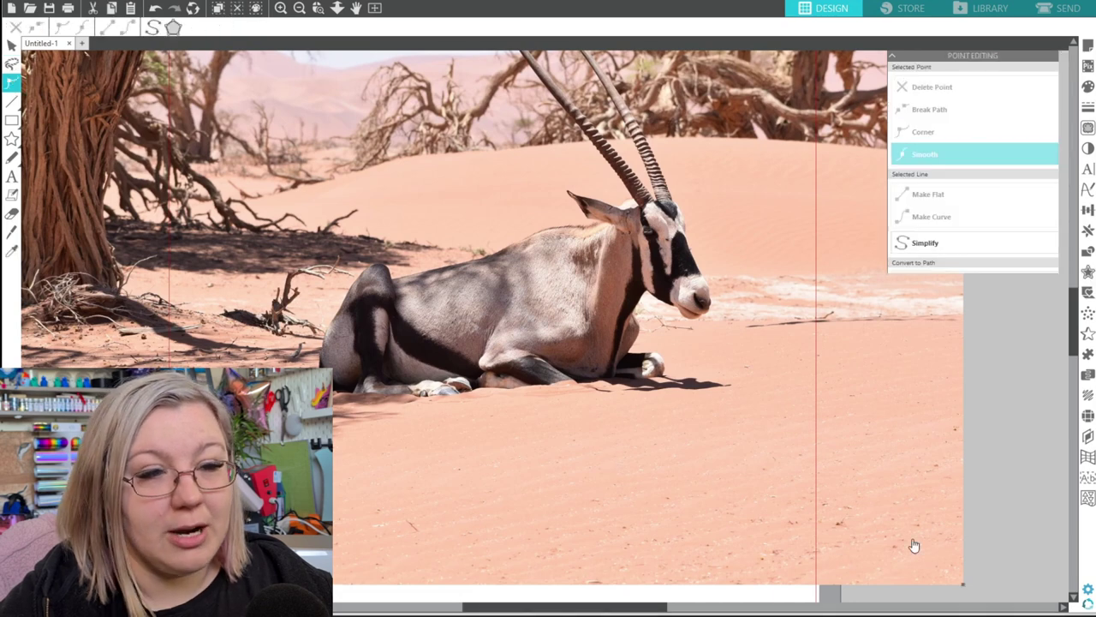
pyautogui.moveTo(963, 584); pyautogui.dragTo(702, 377)
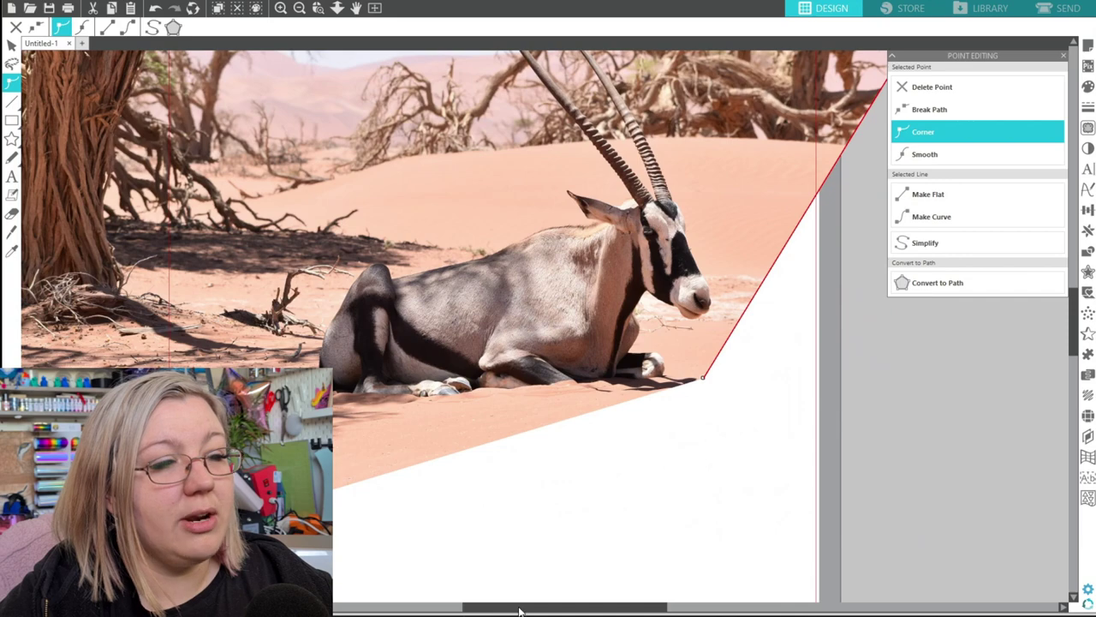
pyautogui.moveTo(519, 611); pyautogui.dragTo(403, 606)
pyautogui.scroll(-1, 342, 574)
pyautogui.moveTo(318, 556); pyautogui.dragTo(497, 396)
pyautogui.scroll(3, 833, 363)
pyautogui.hscroll(6, 833, 363)
pyautogui.click(1073, 42)
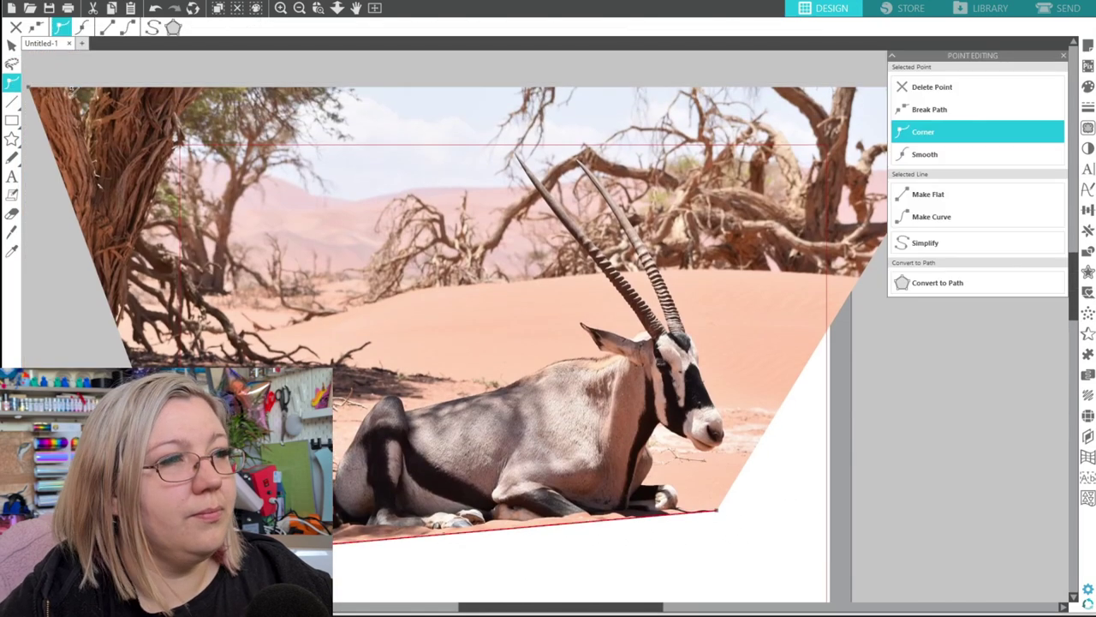
pyautogui.moveTo(31, 87); pyautogui.dragTo(386, 164)
pyautogui.moveTo(884, 125); pyautogui.dragTo(589, 244)
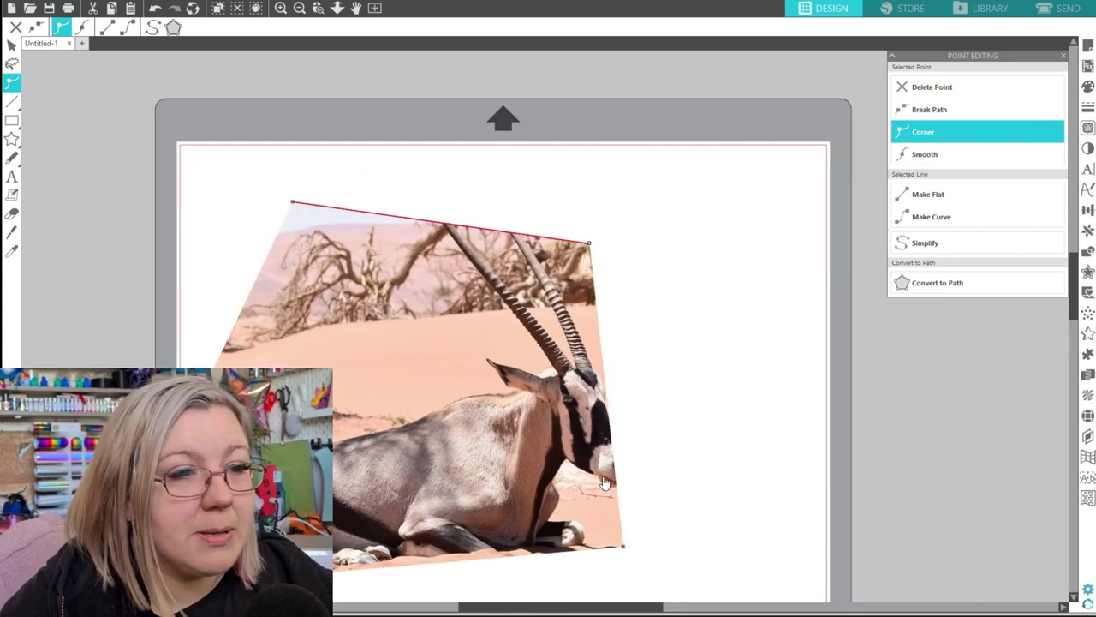
# Step: Add points beside the oryx's nose and fit the photo outline to the muzzle and front of the face
pyautogui.moveTo(616, 483)
pyautogui.mouseDown()
pyautogui.moveTo(638, 481)
pyautogui.moveTo(632, 471)
pyautogui.mouseUp()
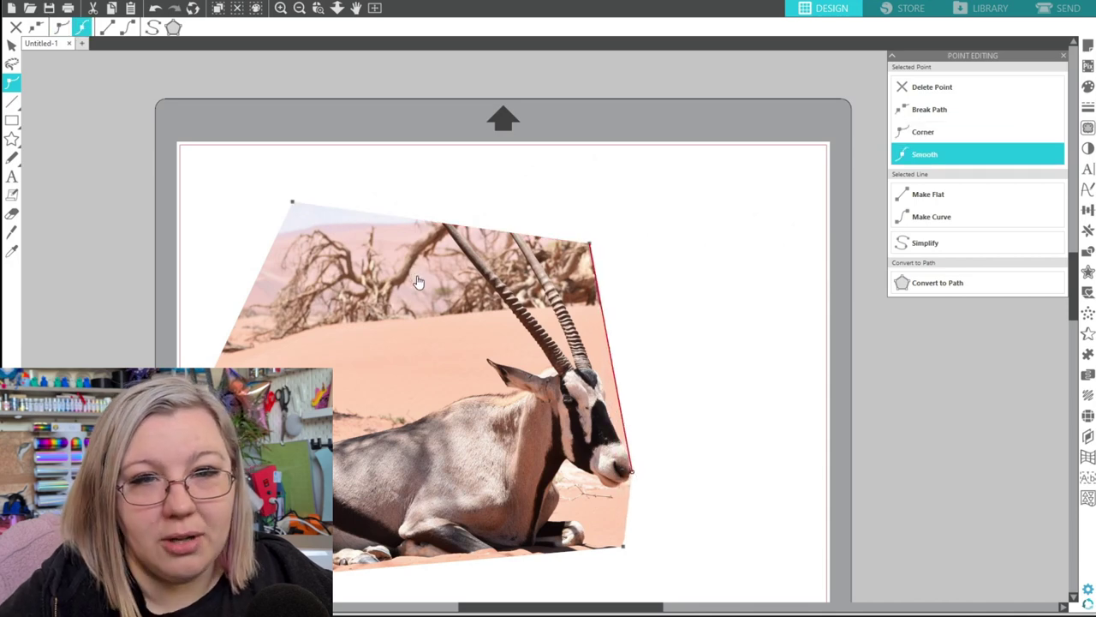
pyautogui.scroll(5, 834, 496)
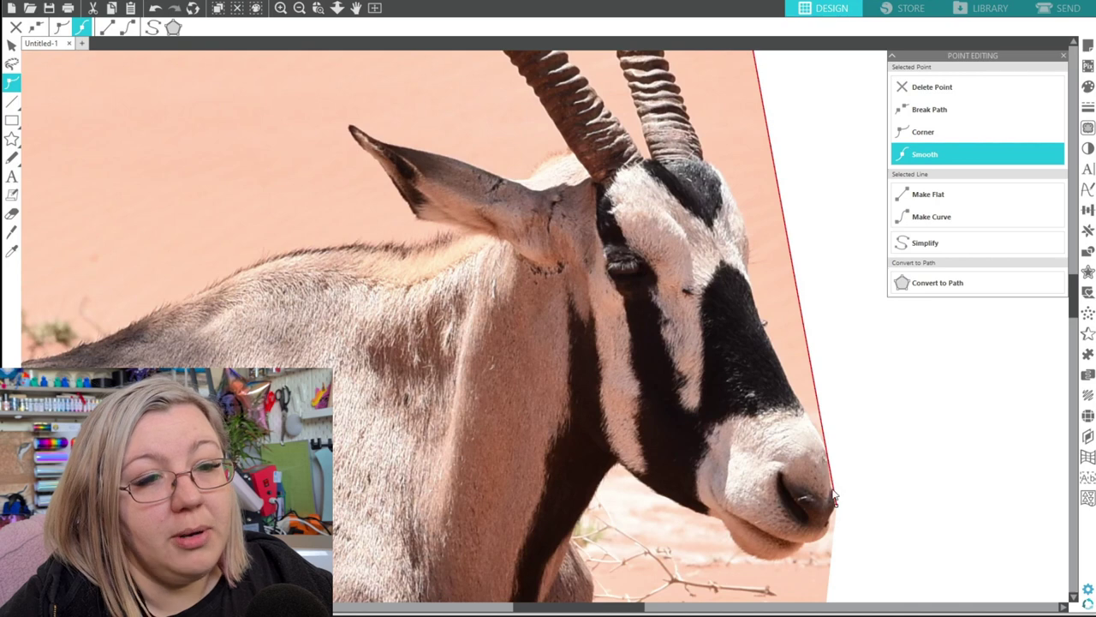
pyautogui.moveTo(820, 409); pyautogui.dragTo(813, 420)
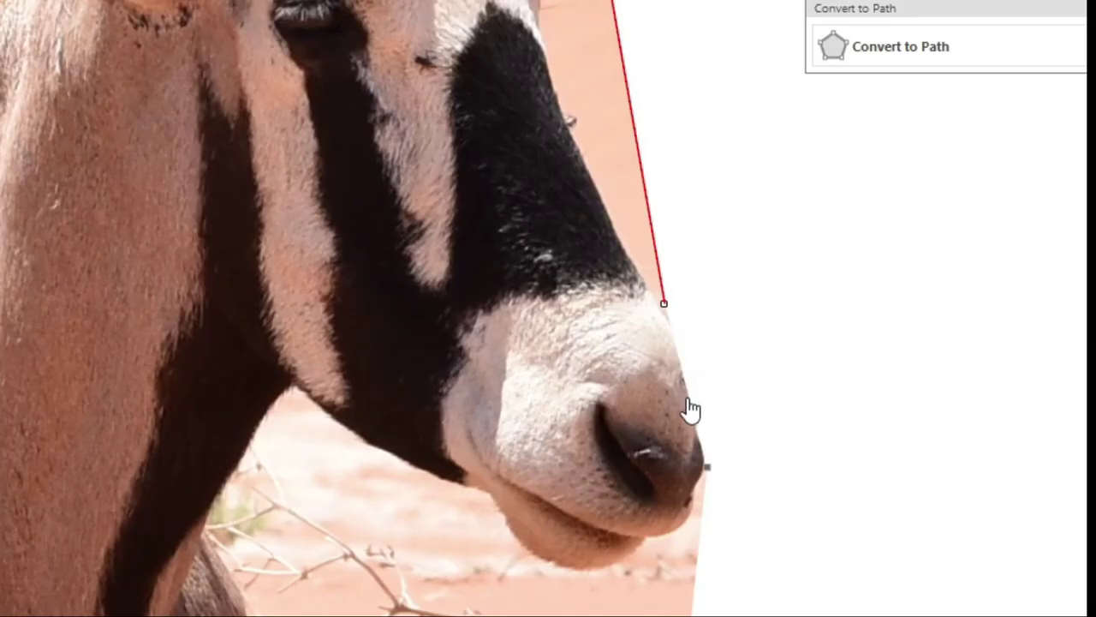
pyautogui.moveTo(826, 468); pyautogui.dragTo(829, 457)
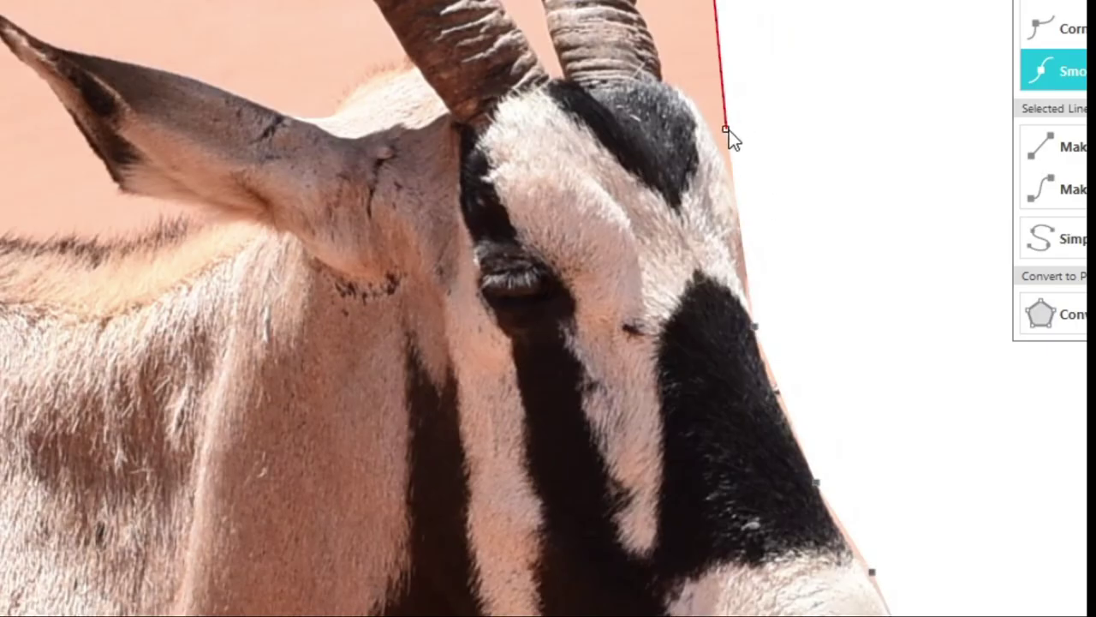
# Step: Add outline points along the forehead and fit them up to the base of the right horn
pyautogui.click(720, 146)
pyautogui.click(736, 210)
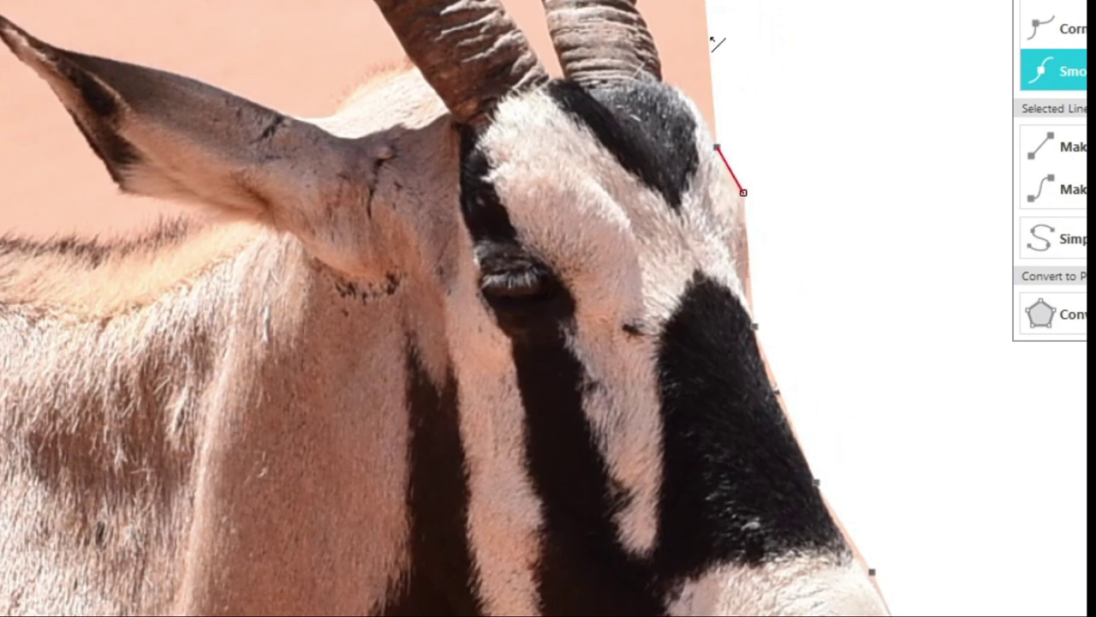
pyautogui.click(686, 72)
pyautogui.moveTo(689, 74); pyautogui.dragTo(668, 81)
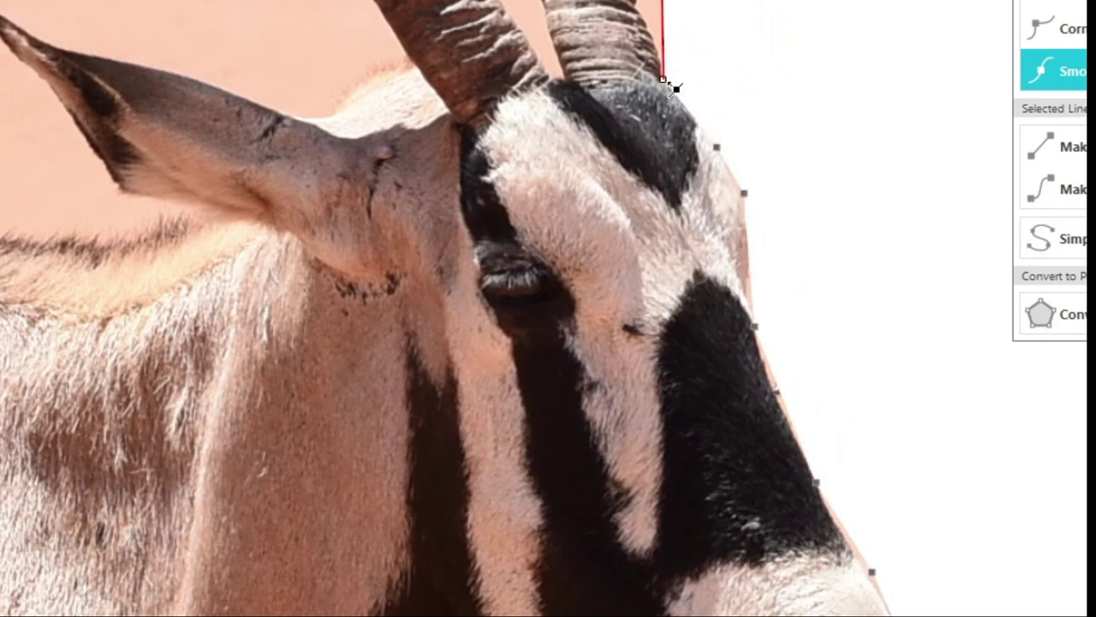
# Step: Add outline points along the right horn's outer edge and draw the outline in against it
pyautogui.scroll(5, 798, 103)
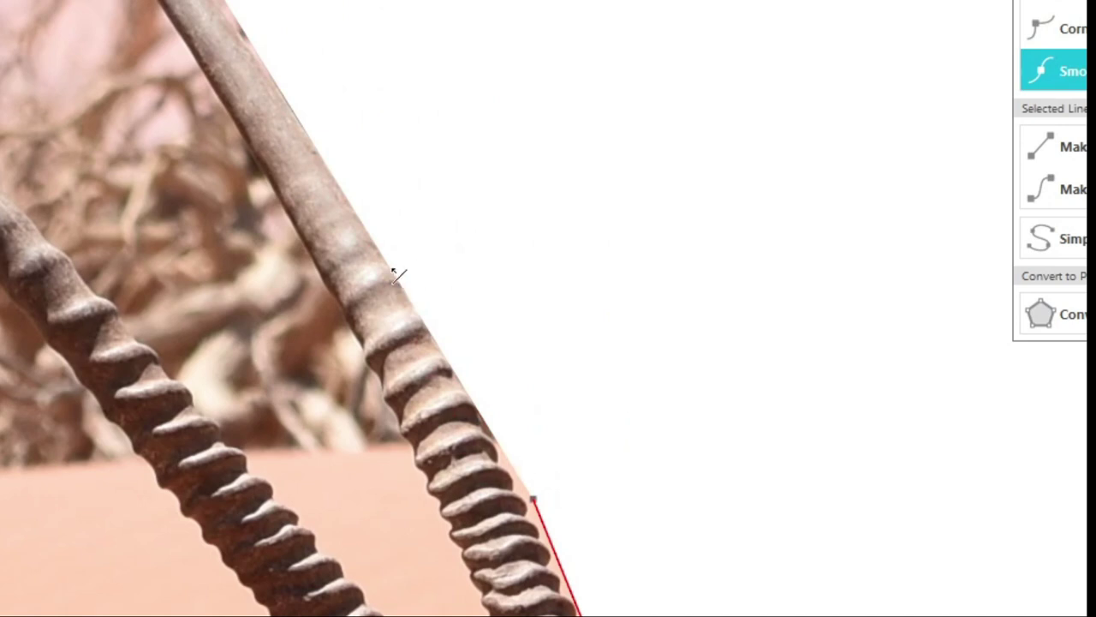
pyautogui.click(395, 262)
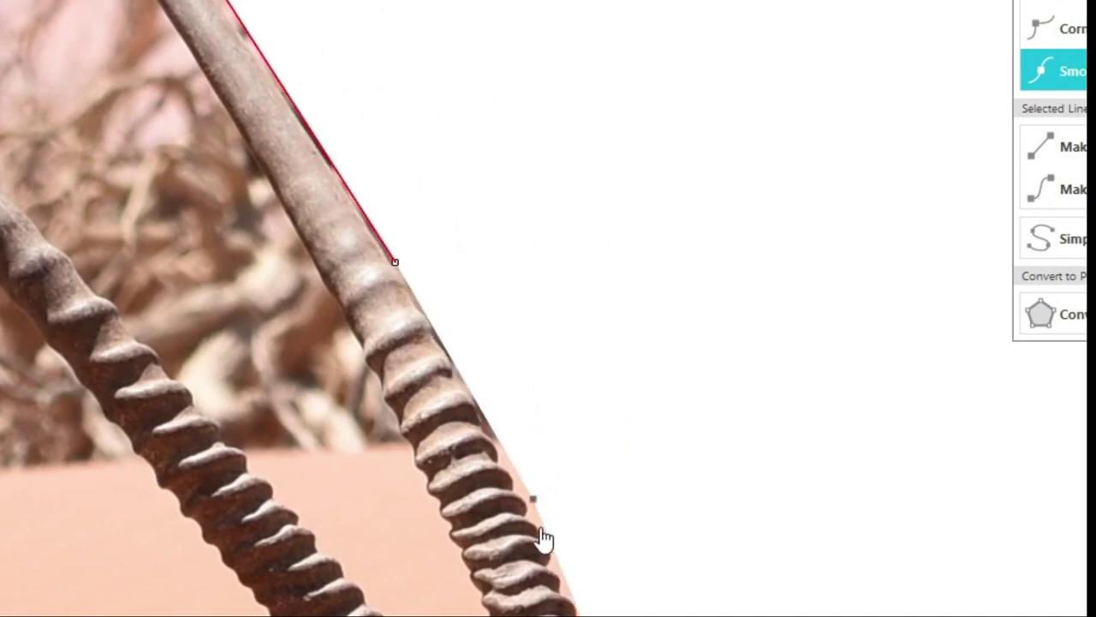
pyautogui.click(532, 502)
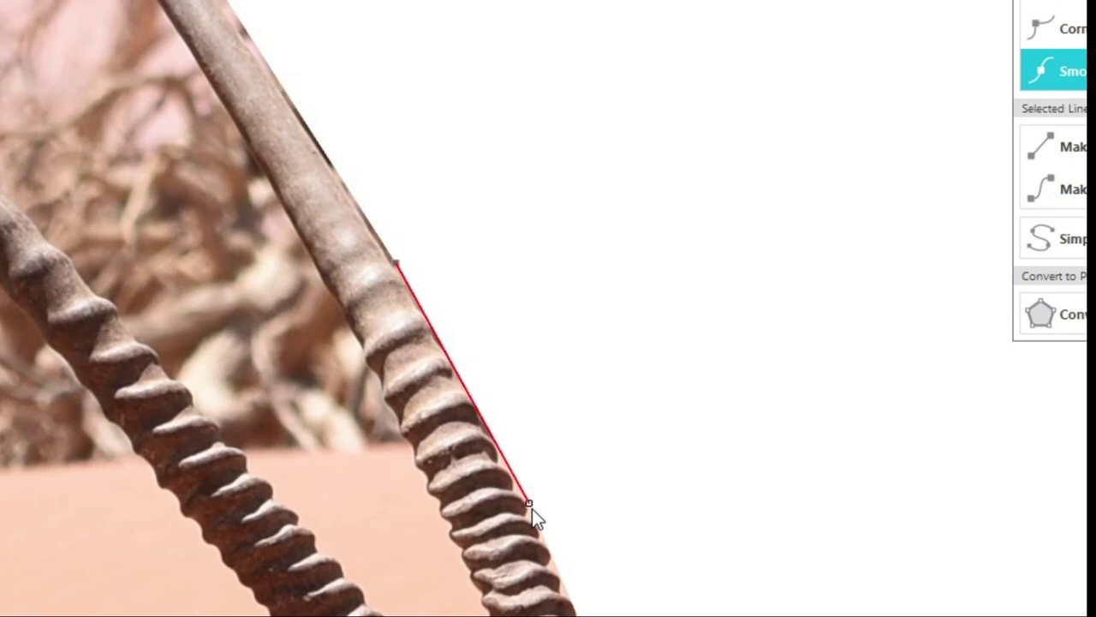
pyautogui.scroll(3, 308, 276)
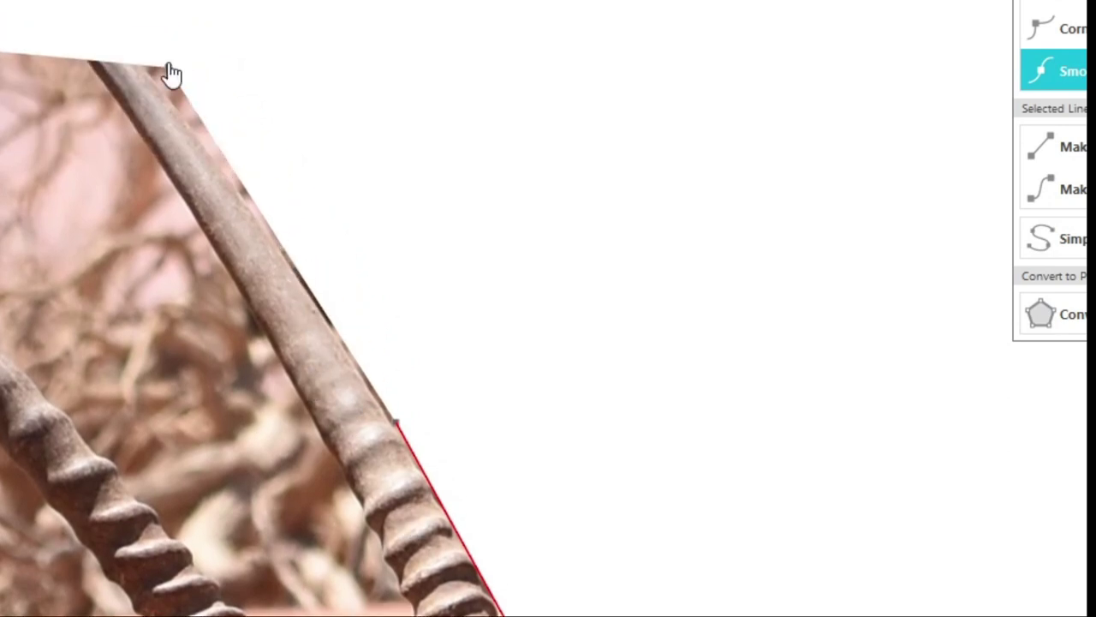
pyautogui.click(86, 65)
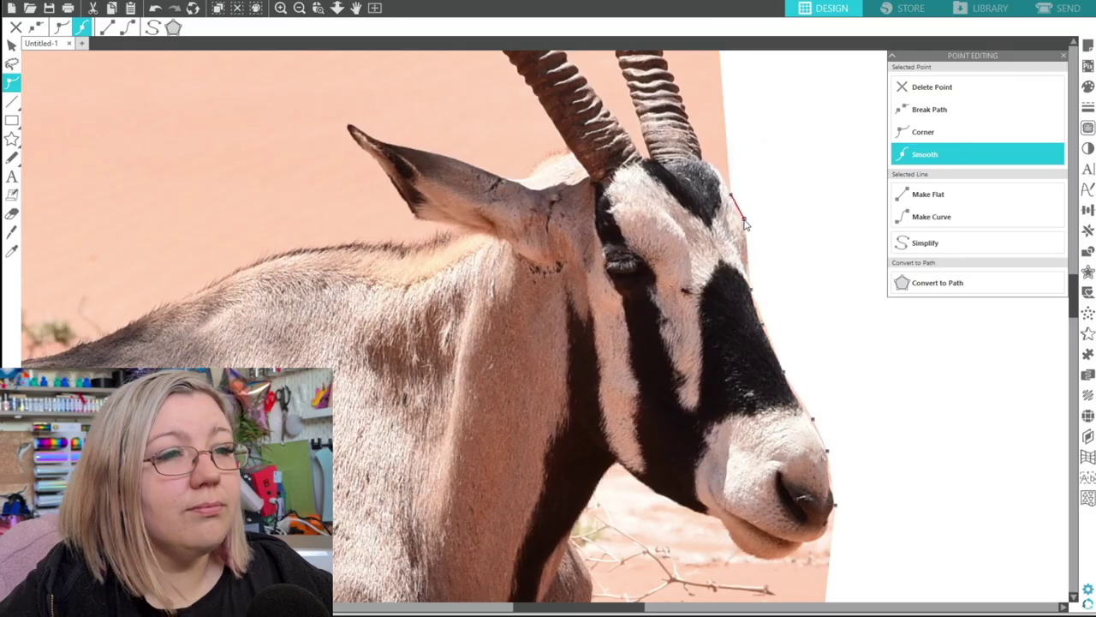
# Step: Finish the right horn's outer edge and pull the outline's upper points in to the horn tips
pyautogui.scroll(8, 514, 214)
pyautogui.click(509, 93)
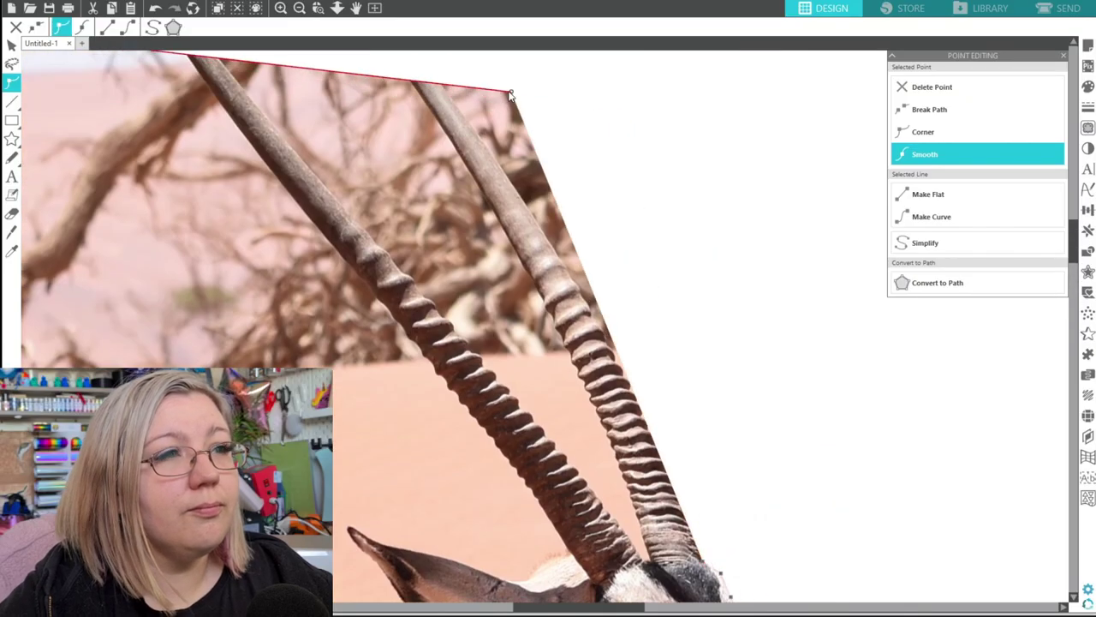
pyautogui.click(568, 181)
pyautogui.moveTo(454, 79); pyautogui.dragTo(372, 149)
pyautogui.scroll(1, 372, 149)
pyautogui.click(196, 143)
pyautogui.scroll(-3, 372, 257)
# Step: Pull a new outline point down between the horns and fit the outline to their inner edges
pyautogui.moveTo(274, 142); pyautogui.dragTo(607, 489)
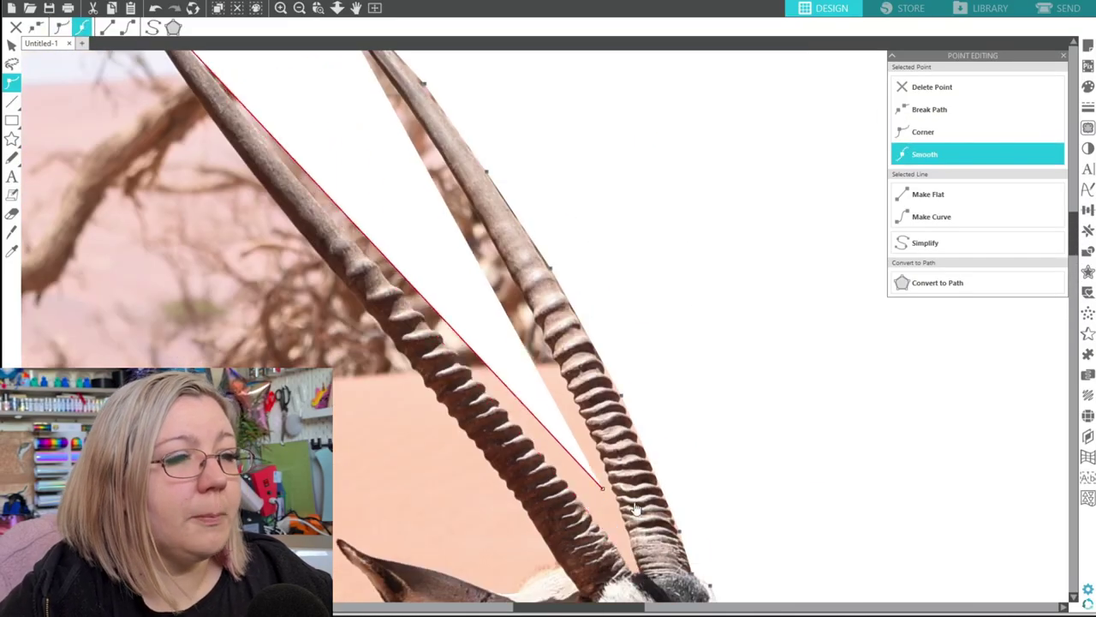
pyautogui.moveTo(488, 291); pyautogui.dragTo(509, 274)
pyautogui.scroll(-1, 508, 274)
pyautogui.click(388, 239)
pyautogui.click(542, 414)
# Step: Bring the outline in to the ear tip and down to the base of the left horn's outer edge
pyautogui.moveTo(551, 507); pyautogui.dragTo(909, 599)
pyautogui.moveTo(282, 67); pyautogui.dragTo(545, 167)
pyautogui.scroll(-3, 599, 343)
pyautogui.moveTo(813, 479); pyautogui.dragTo(913, 580)
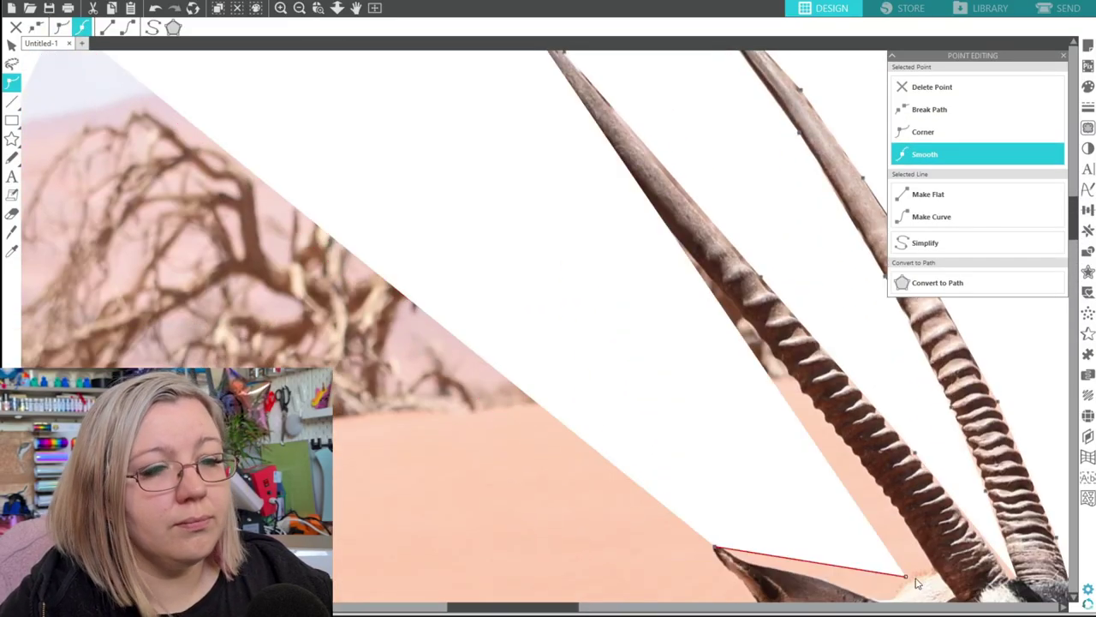
# Step: Refine the outline with further points along the left horn's outer edge and the top of the ear
pyautogui.scroll(-2, 857, 557)
pyautogui.click(754, 488)
pyautogui.scroll(5, 788, 514)
pyautogui.click(828, 558)
pyautogui.scroll(1, 828, 558)
pyautogui.click(492, 117)
pyautogui.scroll(-5, 513, 214)
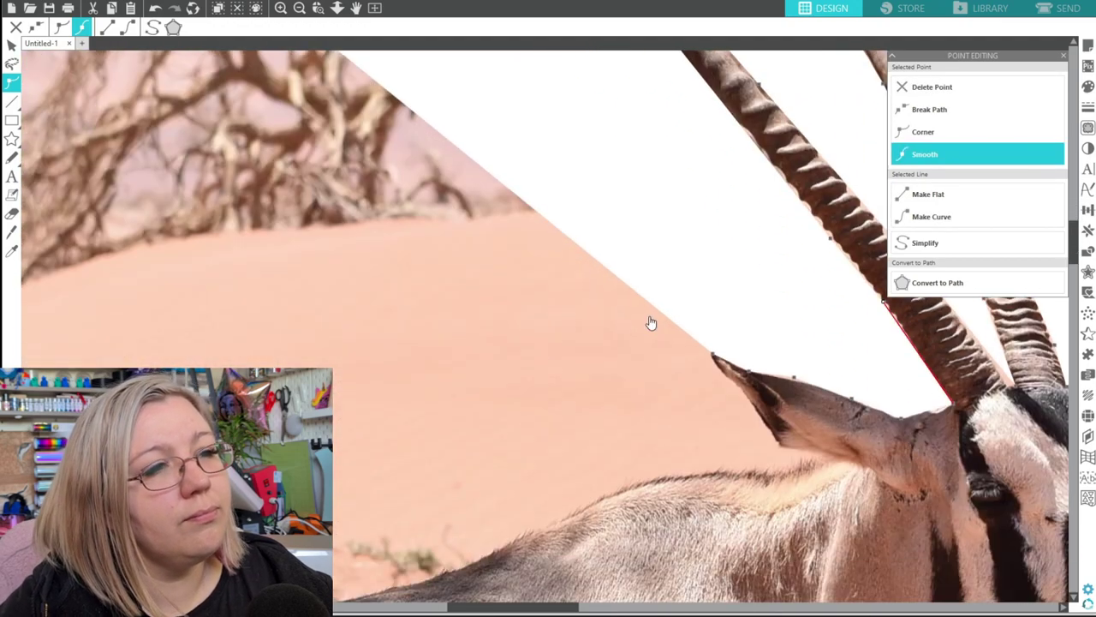
# Step: Fit the outline around the ear's tip and underside, drawing it in toward the neck
pyautogui.moveTo(651, 322); pyautogui.dragTo(888, 266)
pyautogui.click(487, 328)
pyautogui.moveTo(488, 328); pyautogui.dragTo(604, 530)
pyautogui.moveTo(773, 376)
pyautogui.mouseDown()
pyautogui.moveTo(651, 332)
pyautogui.moveTo(505, 151)
pyautogui.mouseUp()
# Step: Add outline points along the nape and back and fit them to the oryx's upper edge
pyautogui.moveTo(557, 151); pyautogui.dragTo(593, 204)
pyautogui.moveTo(704, 108); pyautogui.dragTo(733, 182)
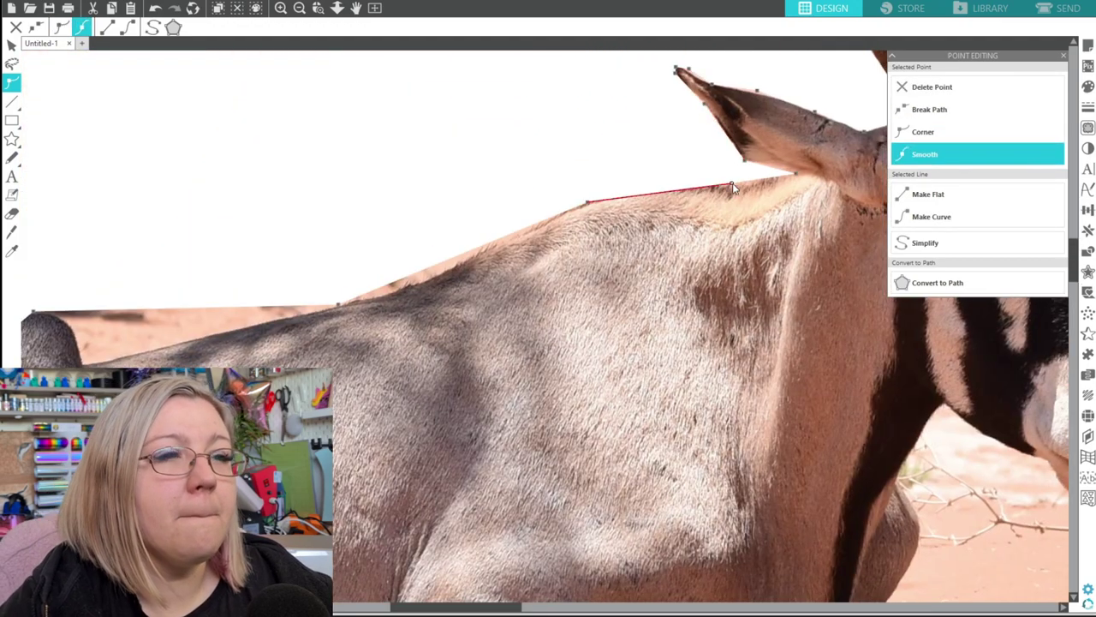
pyautogui.moveTo(648, 191); pyautogui.dragTo(648, 182)
pyautogui.moveTo(513, 230); pyautogui.dragTo(496, 233)
pyautogui.moveTo(171, 308); pyautogui.dragTo(628, 308)
# Step: Fit the outline over the hip and down the rump to the base of the tail
pyautogui.click(516, 309)
pyautogui.moveTo(390, 382); pyautogui.dragTo(402, 390)
pyautogui.scroll(-3, 402, 390)
pyautogui.moveTo(343, 342); pyautogui.dragTo(353, 347)
pyautogui.hscroll(-3, 353, 346)
pyautogui.scroll(-3, 353, 347)
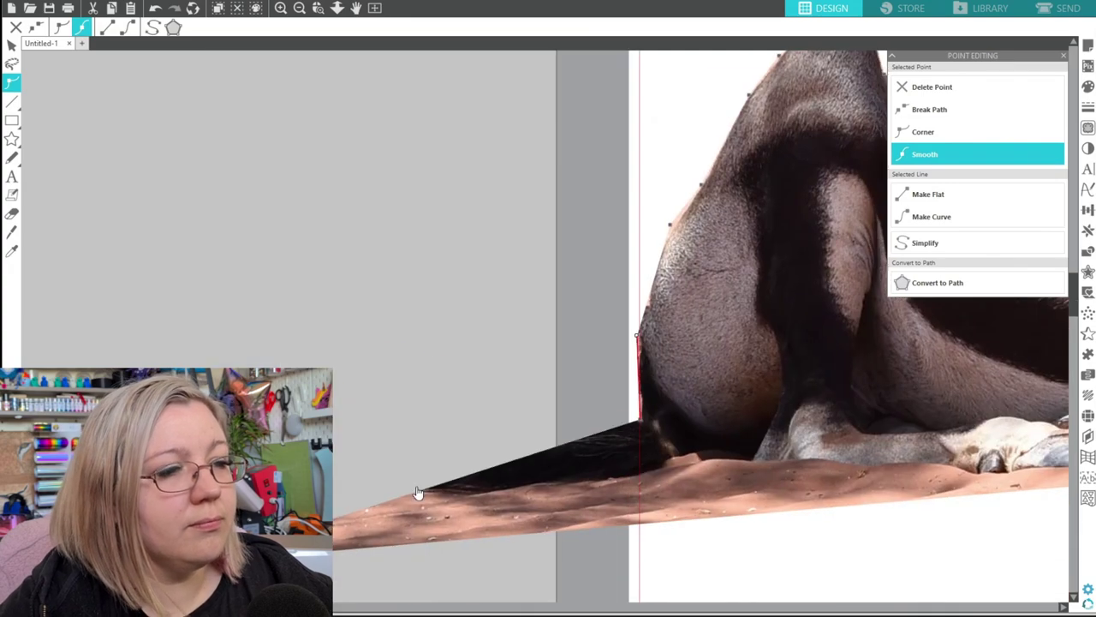
# Step: Shape the outline along the upper and lower edges of the black tail
pyautogui.moveTo(419, 497); pyautogui.dragTo(505, 381)
pyautogui.moveTo(575, 402); pyautogui.dragTo(575, 389)
pyautogui.moveTo(704, 520); pyautogui.dragTo(695, 459)
pyautogui.moveTo(591, 476); pyautogui.dragTo(591, 470)
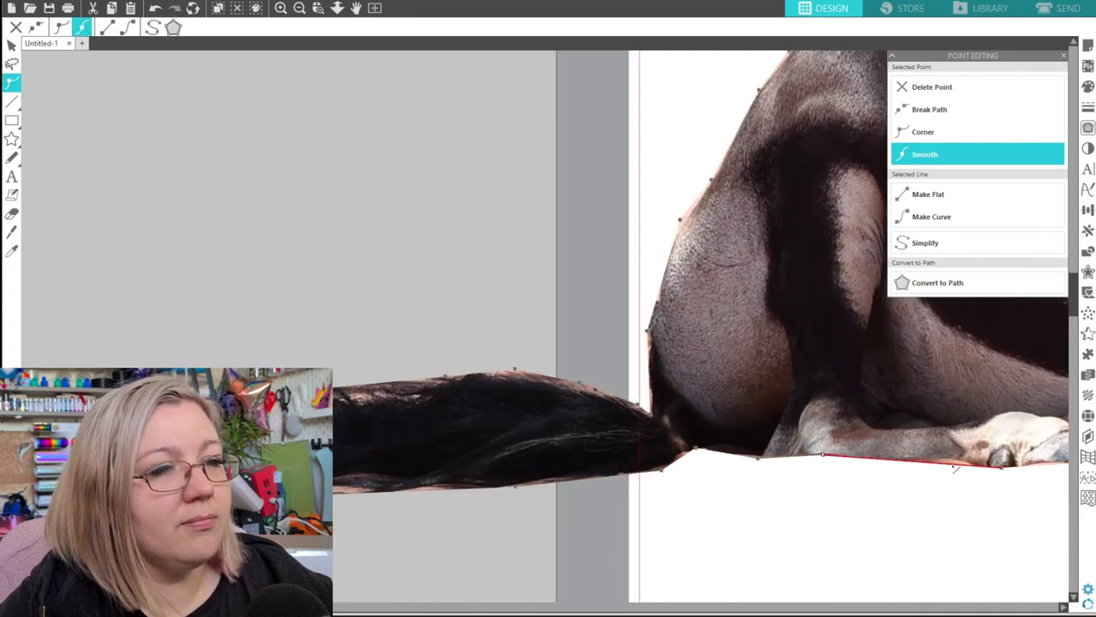
# Step: Fit the outline to the underside of the hind leg and belly
pyautogui.moveTo(956, 465); pyautogui.dragTo(956, 458)
pyautogui.hscroll(10, 857, 462)
pyautogui.moveTo(570, 408); pyautogui.dragTo(569, 403)
pyautogui.hscroll(6, 570, 406)
pyautogui.scroll(2, 677, 254)
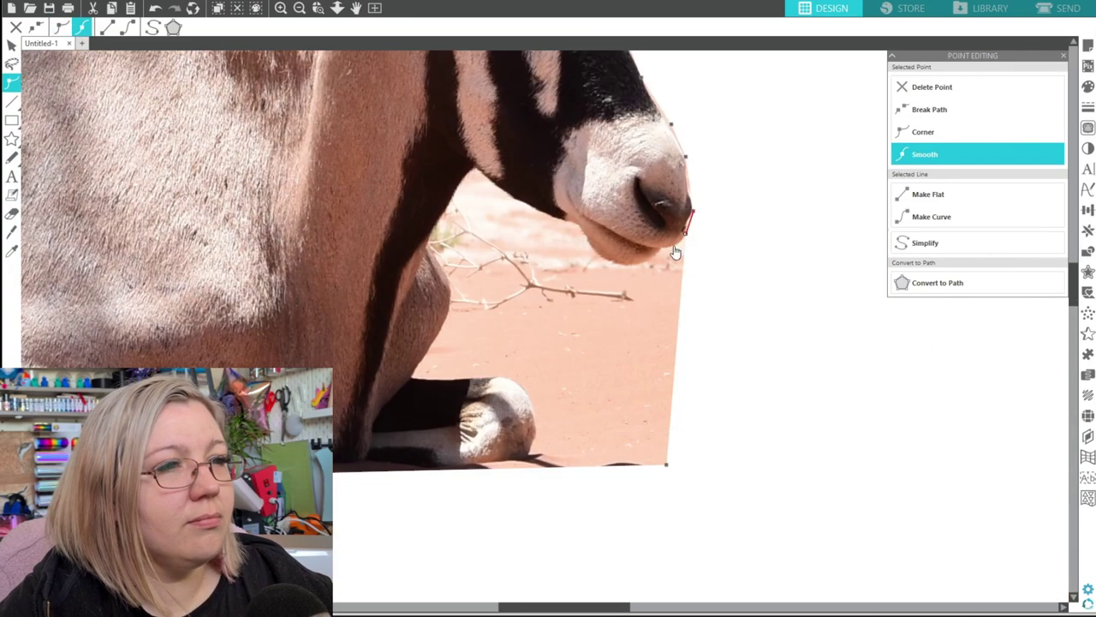
# Step: Fit the outline around the oryx's chin and the front hoof, trimming away the sand between them
pyautogui.moveTo(672, 287); pyautogui.dragTo(650, 269)
pyautogui.moveTo(677, 342); pyautogui.dragTo(641, 328)
pyautogui.moveTo(688, 514); pyautogui.dragTo(555, 488)
pyautogui.moveTo(539, 491); pyautogui.dragTo(550, 506)
pyautogui.moveTo(512, 510); pyautogui.dragTo(435, 518)
pyautogui.scroll(1, 435, 518)
pyautogui.moveTo(391, 567); pyautogui.dragTo(388, 559)
# Step: Draw the outline in along the jaw, throat and front of the chest, and finish point editing
pyautogui.moveTo(591, 437)
pyautogui.mouseDown()
pyautogui.moveTo(535, 480)
pyautogui.moveTo(498, 266)
pyautogui.mouseUp()
pyautogui.moveTo(600, 334); pyautogui.dragTo(597, 321)
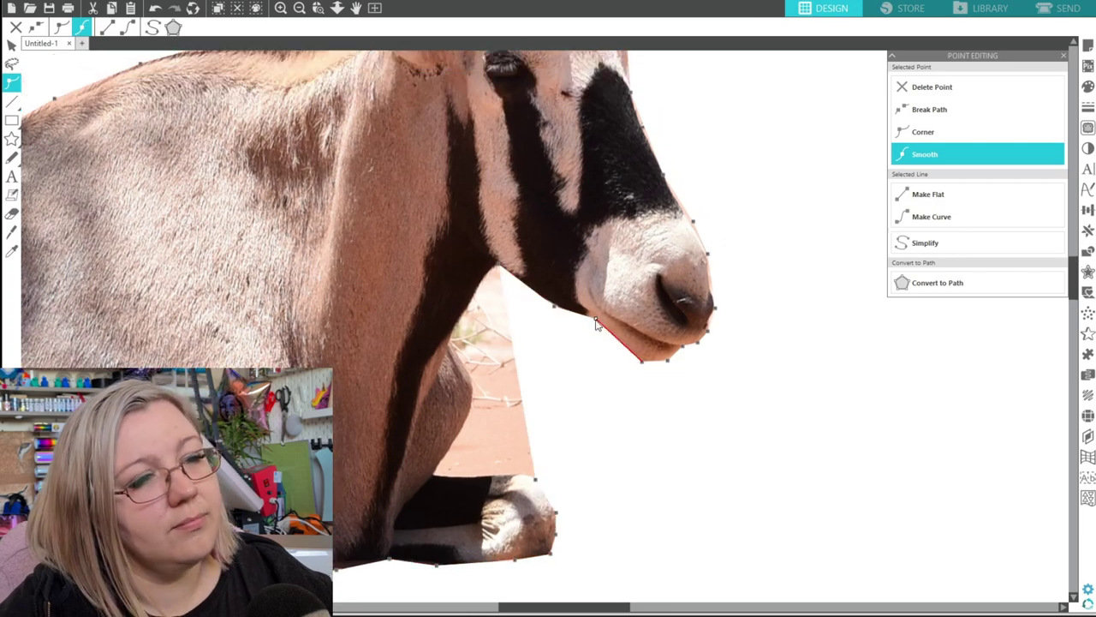
pyautogui.moveTo(506, 385); pyautogui.dragTo(449, 341)
pyautogui.moveTo(501, 437)
pyautogui.mouseDown()
pyautogui.moveTo(432, 474)
pyautogui.moveTo(458, 441)
pyautogui.mouseUp()
pyautogui.click(11, 45)
# Step: Enlarge the traced oryx cutout, without its offset outline, to about 23.6 by 17.8 cm and place it beside the point-edited cutout
pyautogui.click(299, 8)
pyautogui.click(300, 8)
pyautogui.click(613, 493)
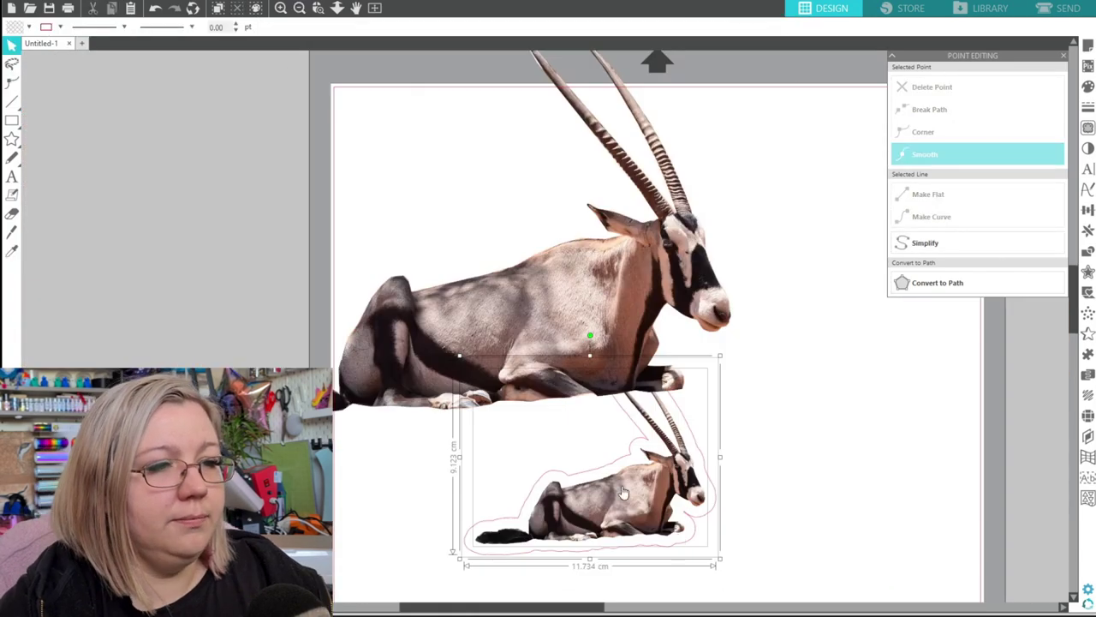
pyautogui.moveTo(722, 560); pyautogui.dragTo(930, 387)
pyautogui.scroll(3, 828, 428)
pyautogui.moveTo(816, 467); pyautogui.dragTo(862, 467)
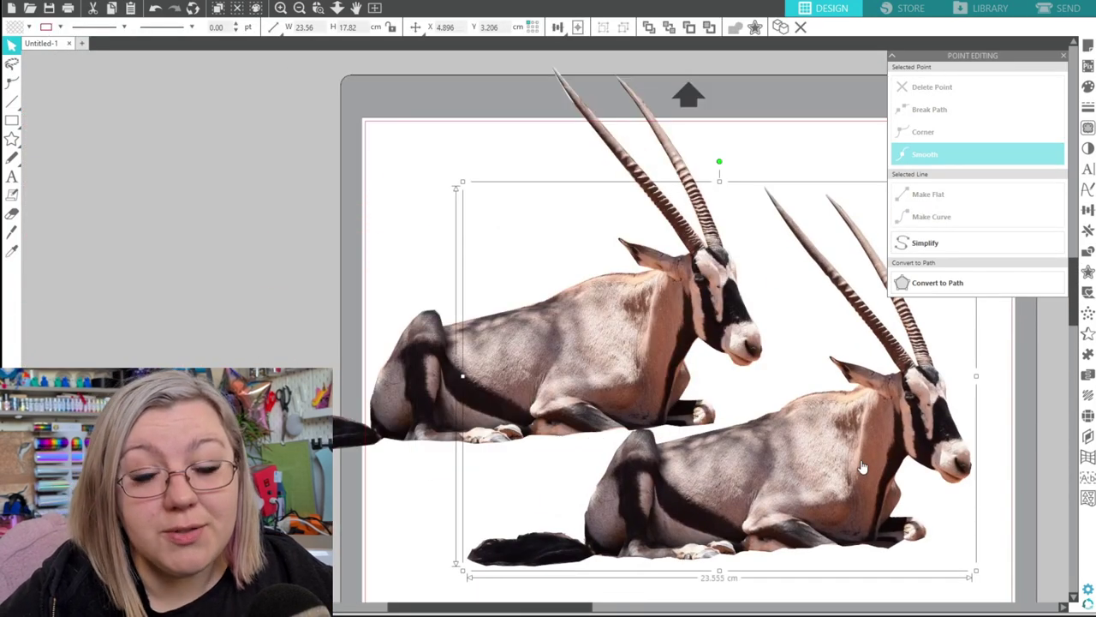